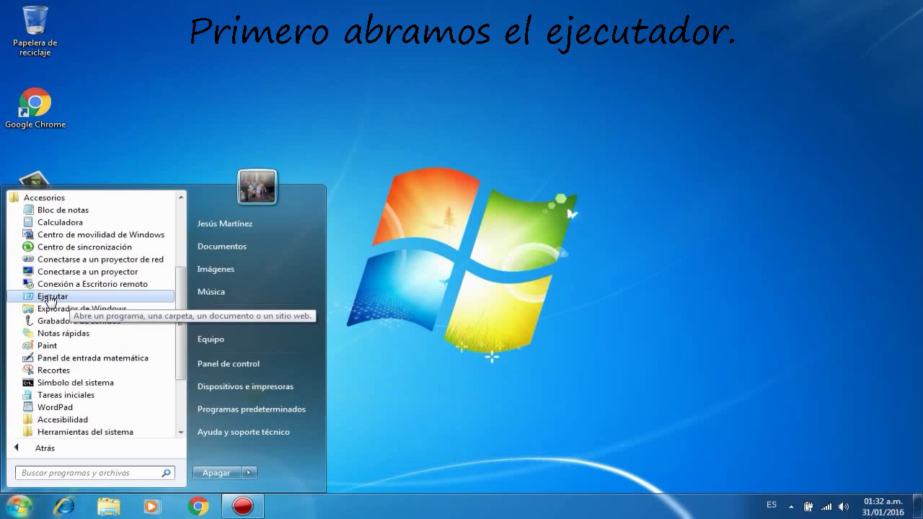
Open the current account's temporary files folder by running %temp% from the Run dialog.
{"action": "left_click", "coordinate": [49, 297]}
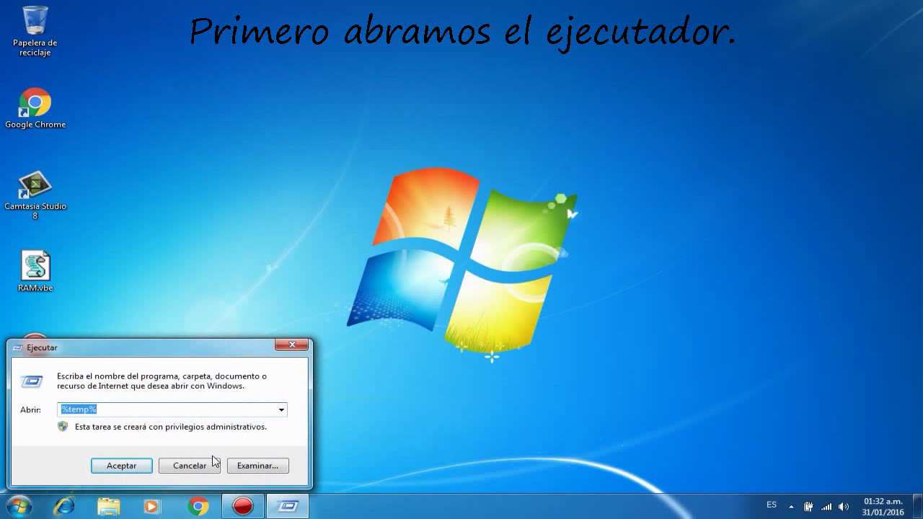
{"action": "left_click", "coordinate": [295, 347]}
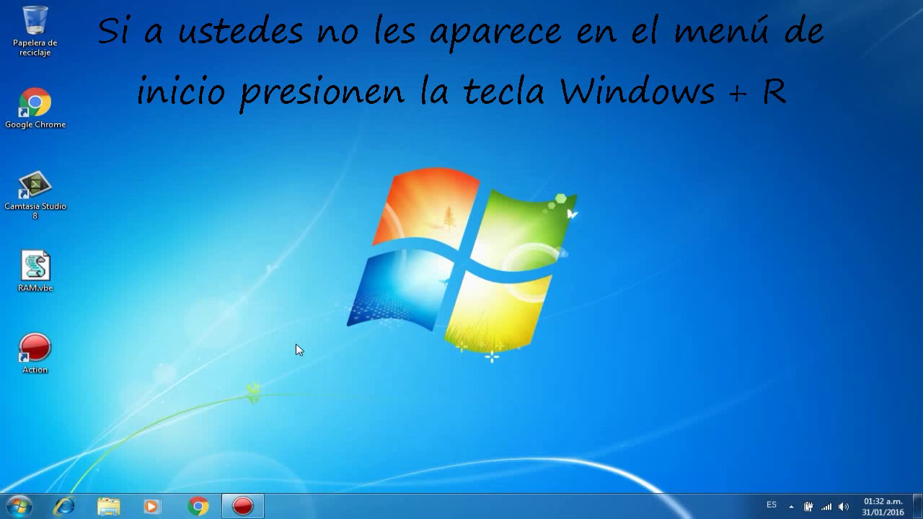
{"action": "key", "text": "super+r"}
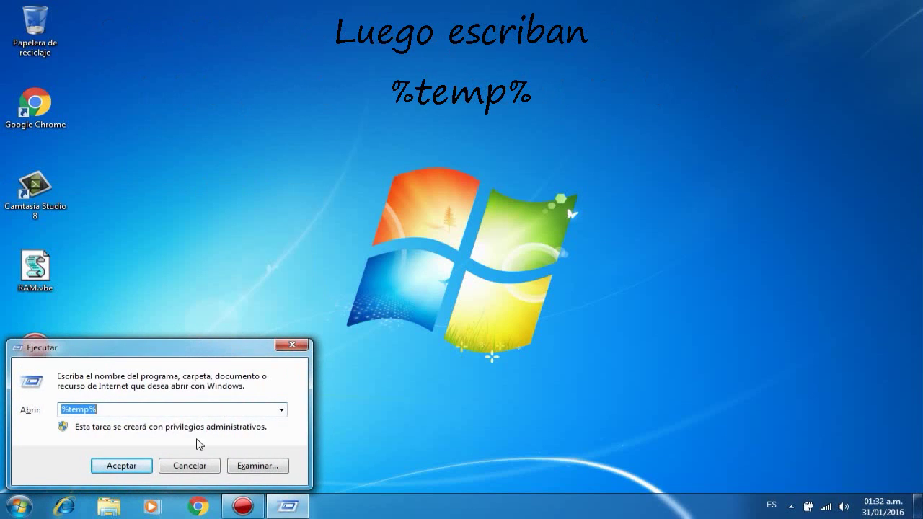
{"action": "left_click", "coordinate": [128, 469]}
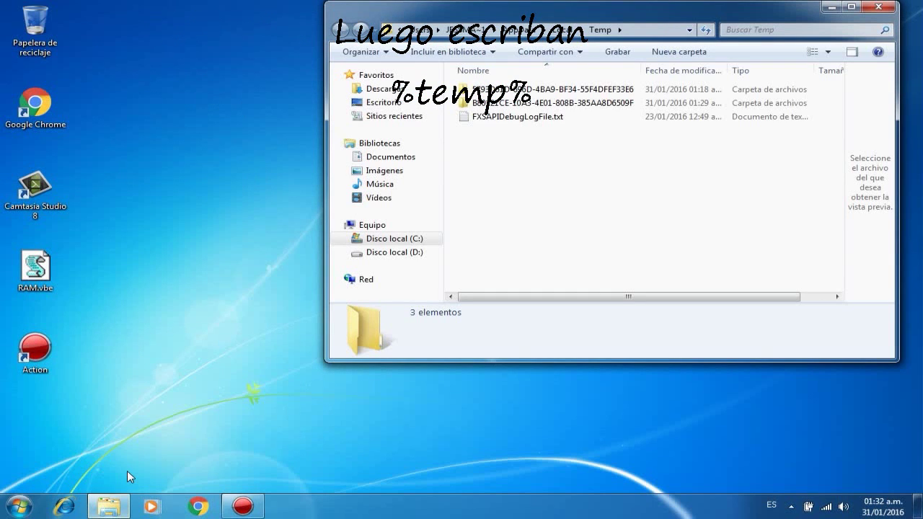
Permanently delete all items in the account's Temp folder, cancelling at the file in use, and close the folder.
{"action": "left_click_drag", "start_coordinate": [494, 206], "coordinate": [497, 70]}
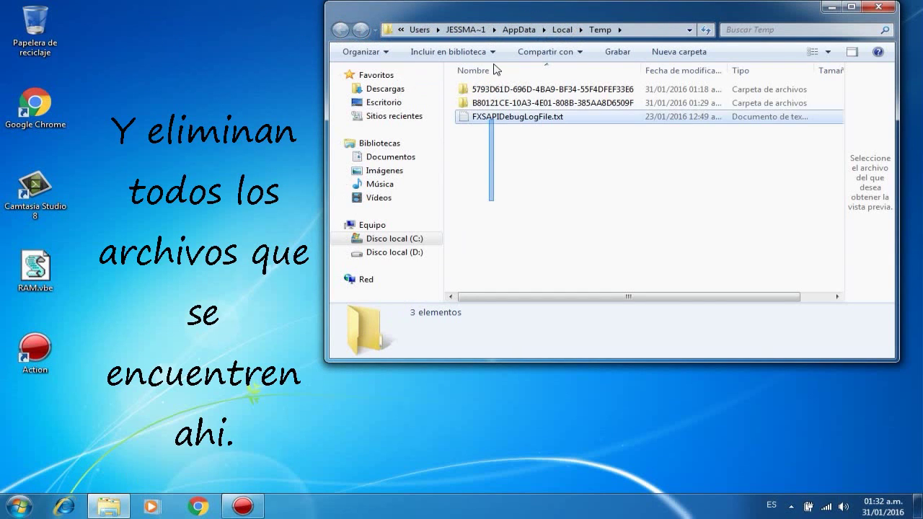
{"action": "left_click", "coordinate": [490, 160]}
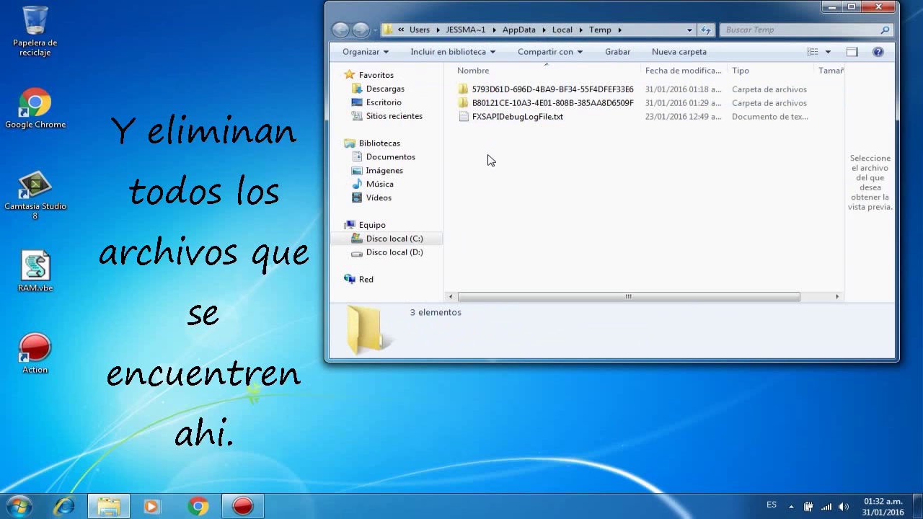
{"action": "key", "text": "ctrl+a"}
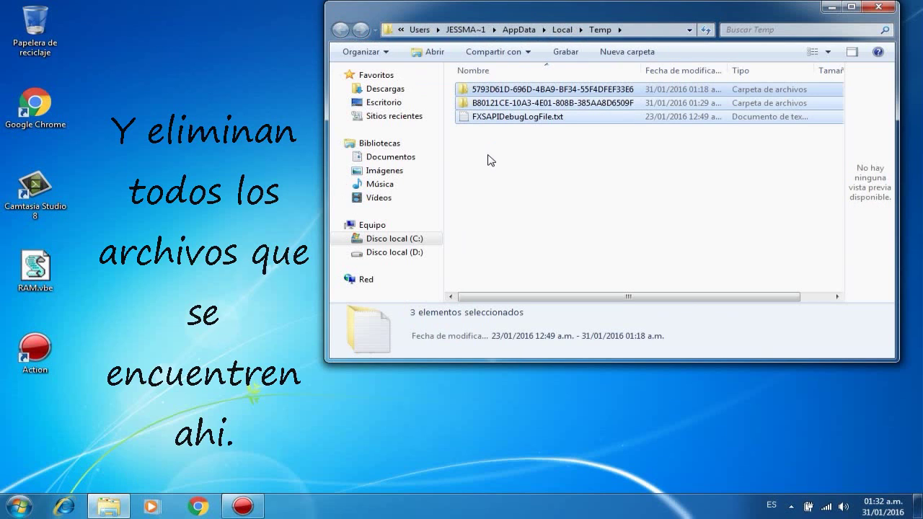
{"action": "key", "text": "shift+Delete"}
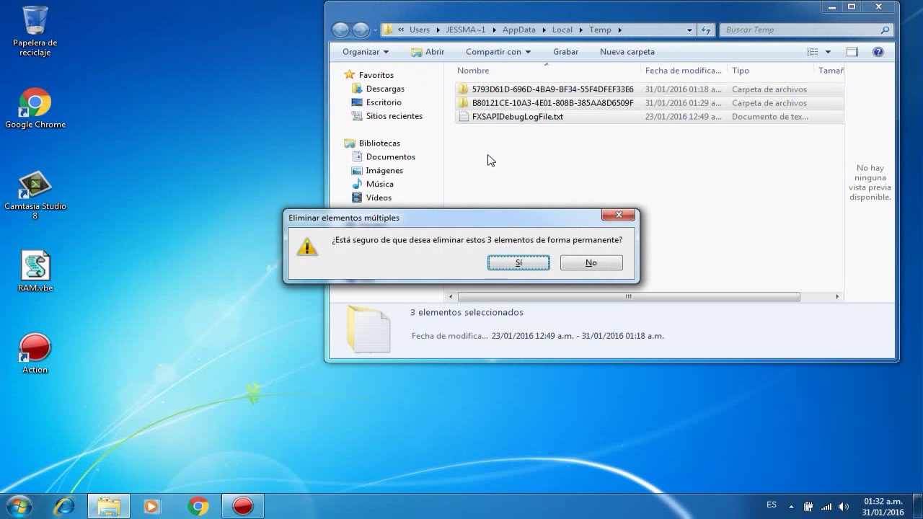
{"action": "key", "text": "Return"}
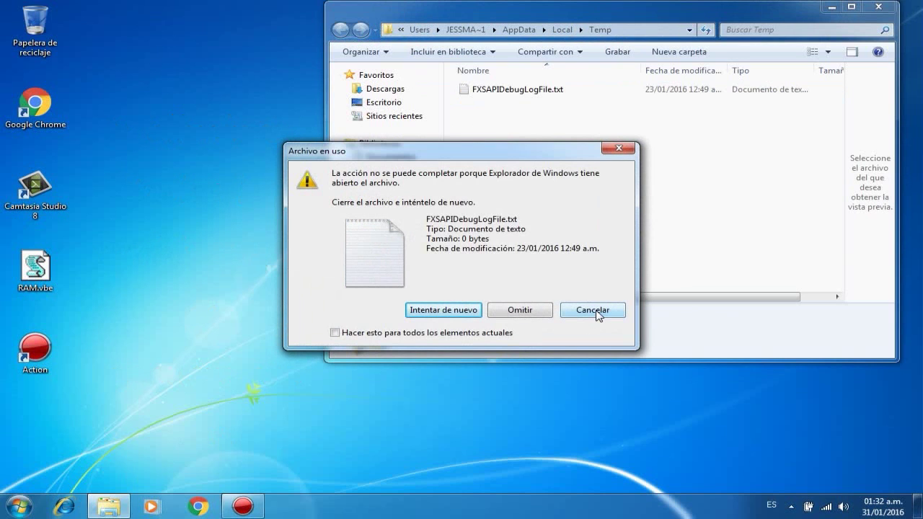
{"action": "left_click", "coordinate": [595, 313]}
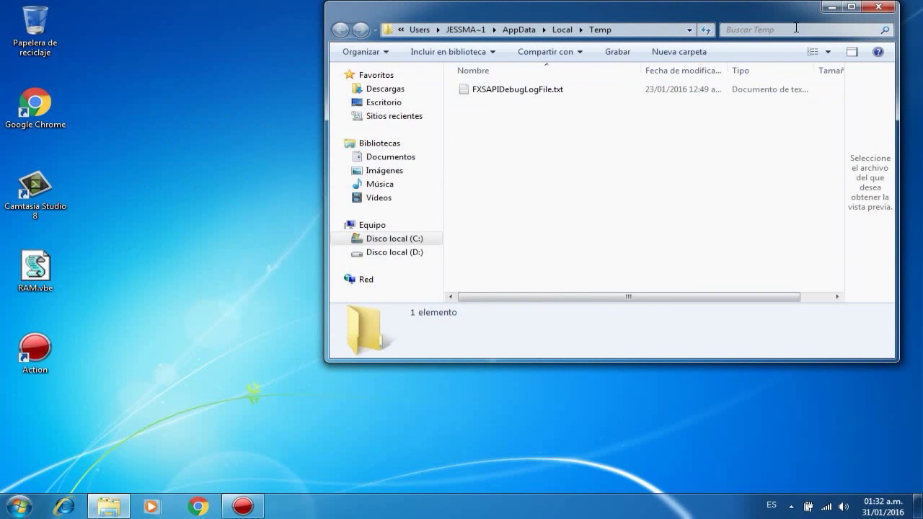
{"action": "left_click", "coordinate": [888, 7]}
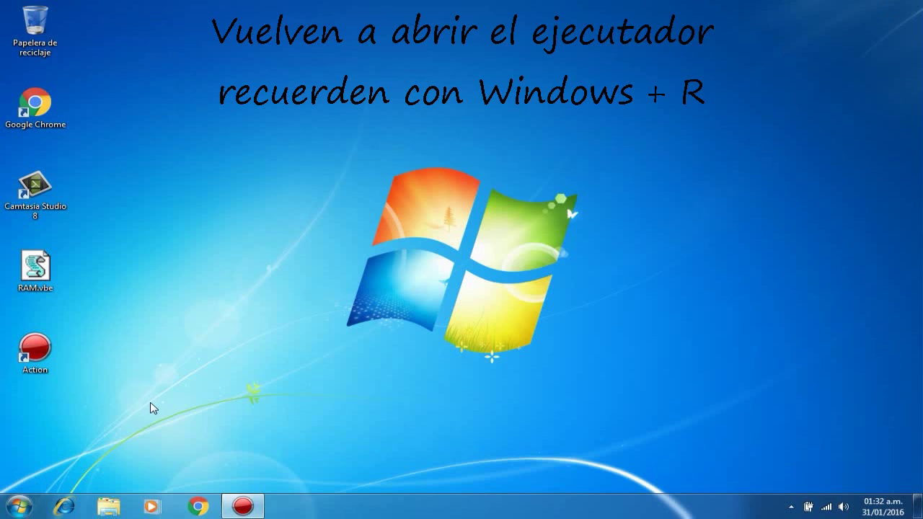
Open the Windows Temp folder by running temp from the Run dialog.
{"action": "key", "text": "super+r"}
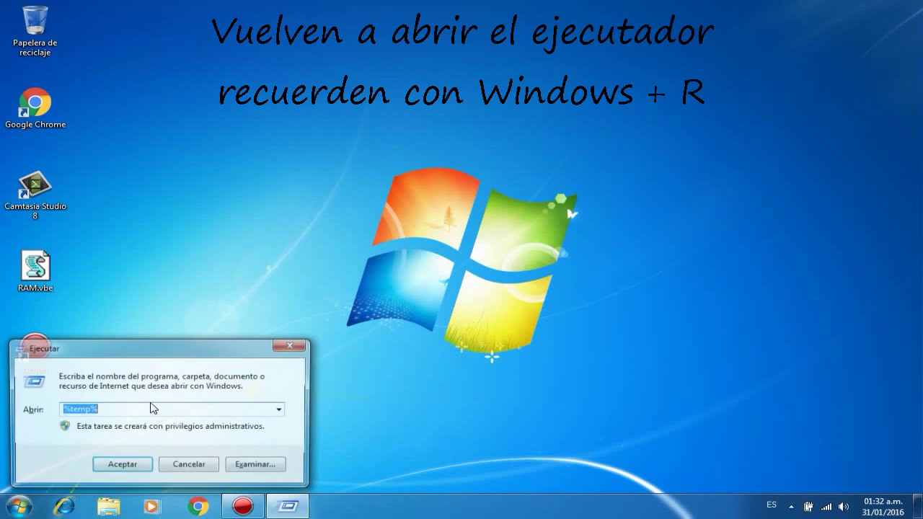
{"action": "type", "text": "temp"}
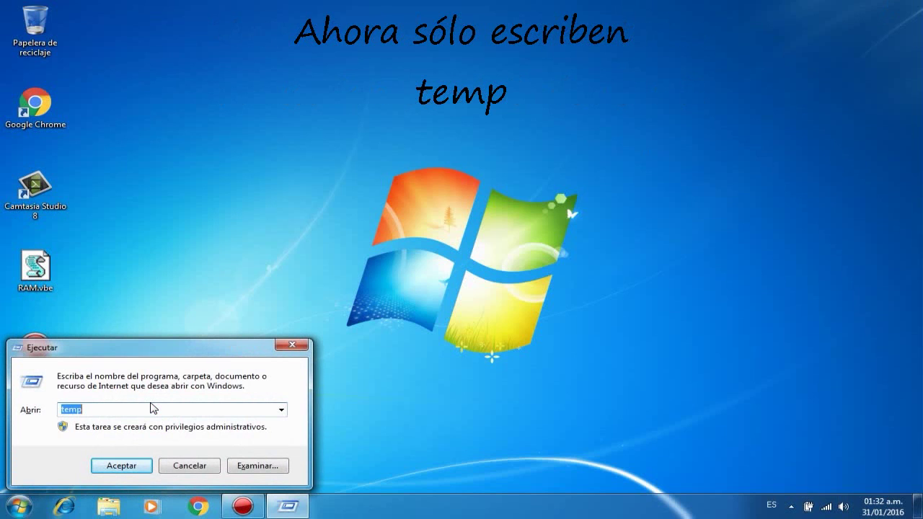
{"action": "key", "text": "Return"}
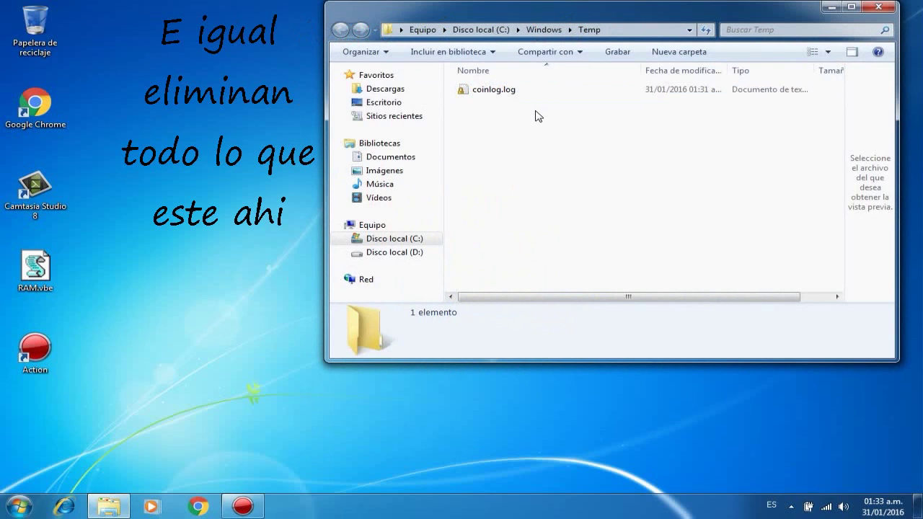
Permanently delete everything in the Windows Temp folder, including coinlog.log, and close the folder.
{"action": "key", "text": "ctrl+a"}
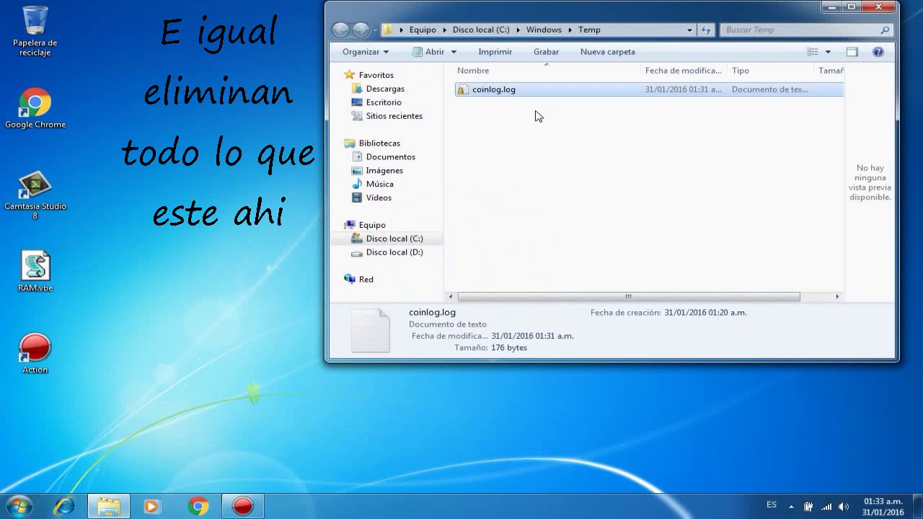
{"action": "key", "text": "shift+Delete"}
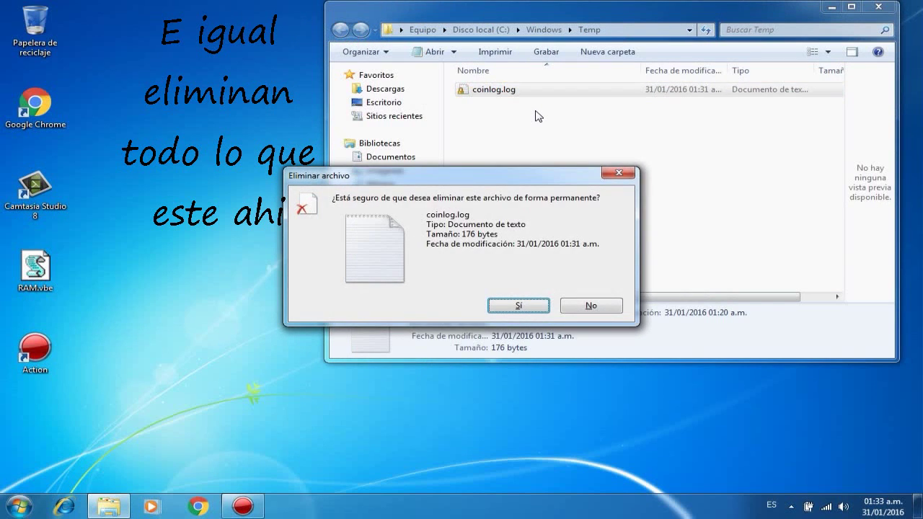
{"action": "key", "text": "Return"}
{"action": "scroll", "coordinate": [535, 115], "scroll_direction": "right", "scroll_amount": 1}
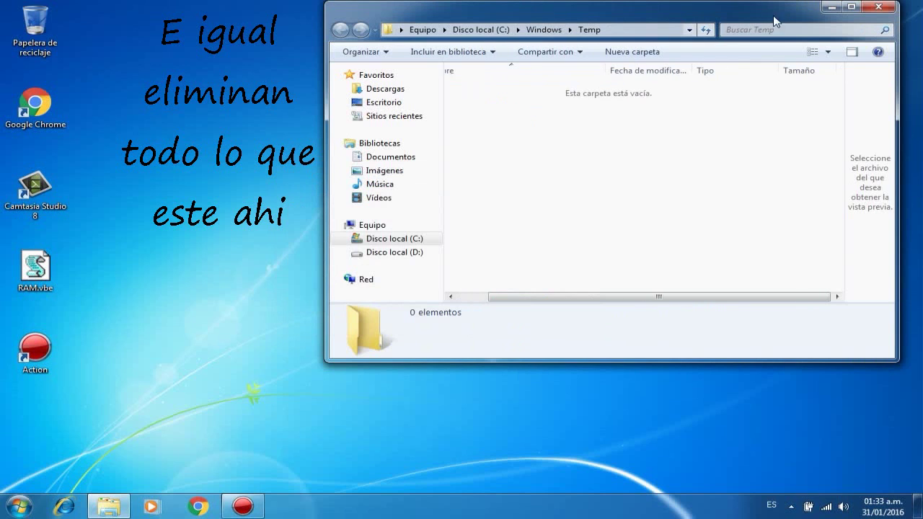
{"action": "left_click", "coordinate": [878, 9]}
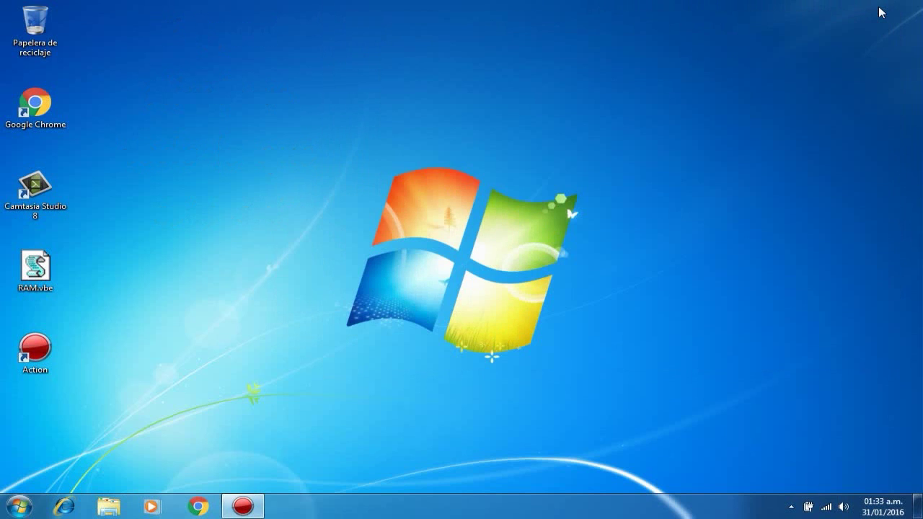
{"action": "left_click", "coordinate": [17, 509]}
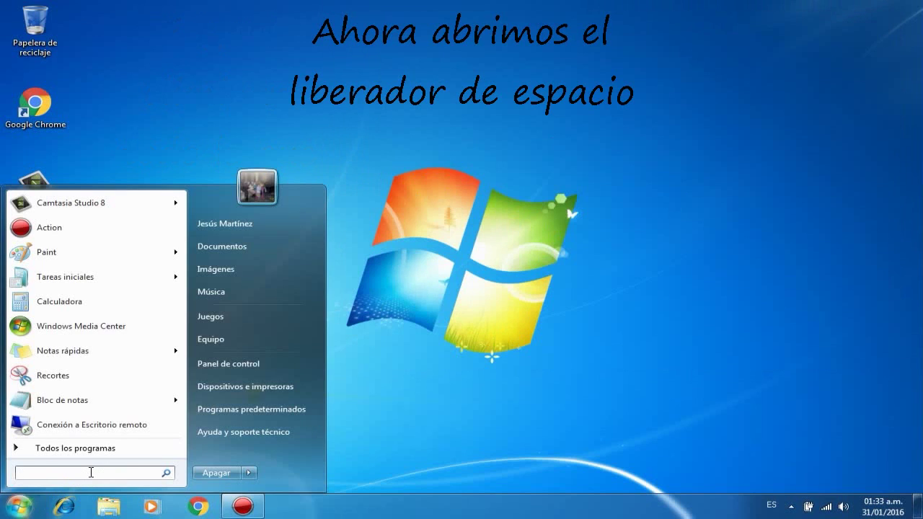
{"action": "type", "text": "liber"}
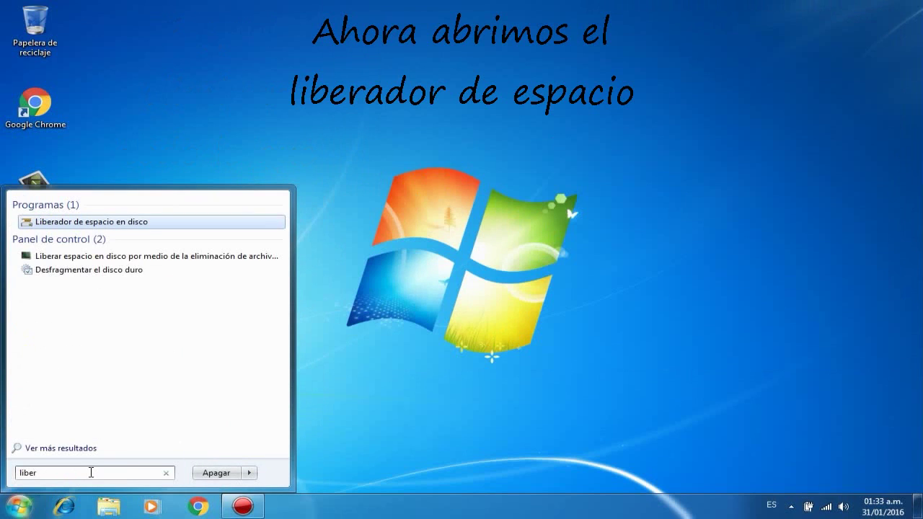
{"action": "type", "text": "ar"}
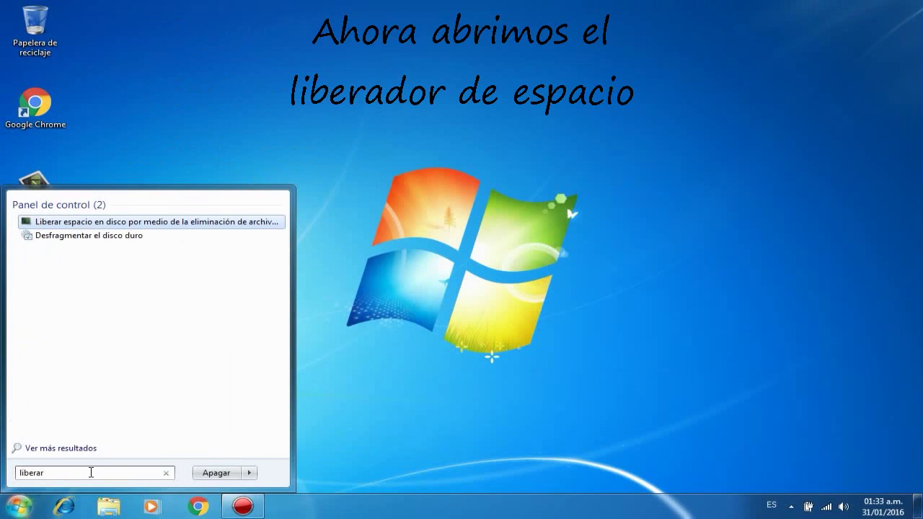
{"action": "key", "text": "BackSpace"}
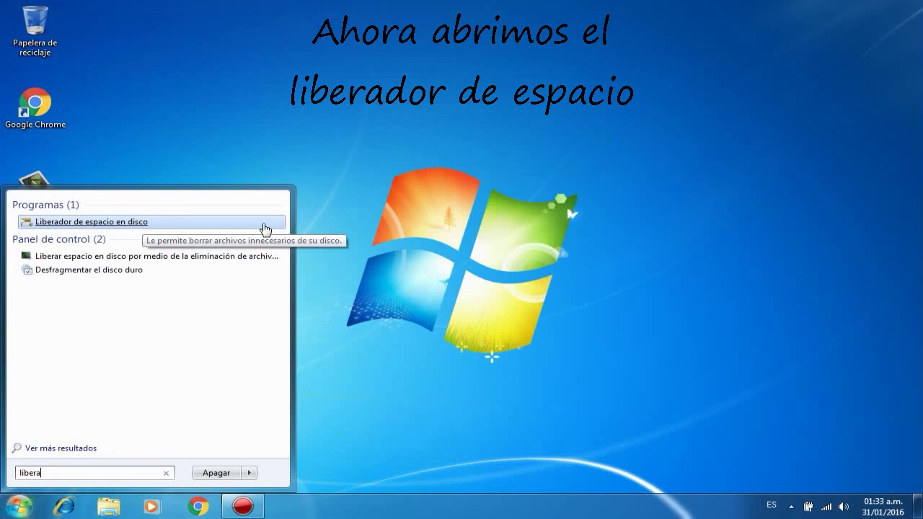
{"action": "left_click", "coordinate": [393, 241]}
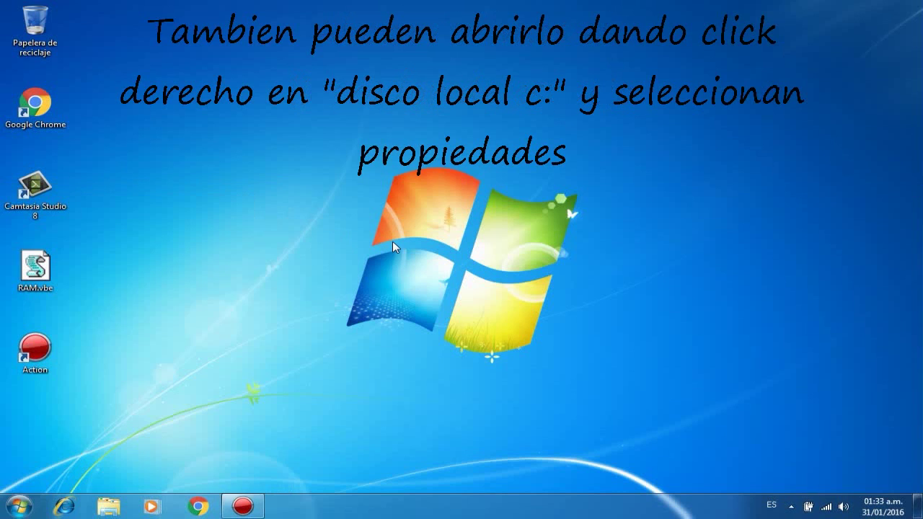
Open the properties of Disco local (C:) and start freeing up space on that drive.
{"action": "left_click", "coordinate": [12, 509]}
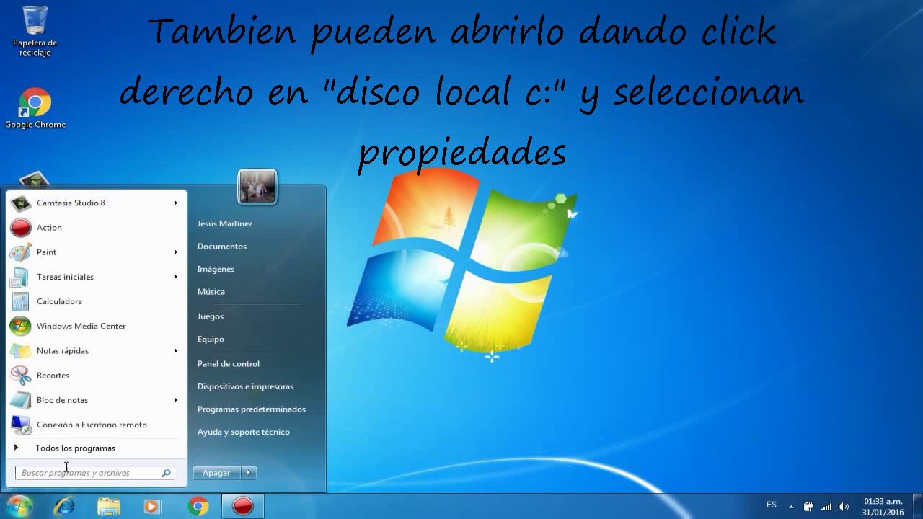
{"action": "left_click", "coordinate": [248, 342]}
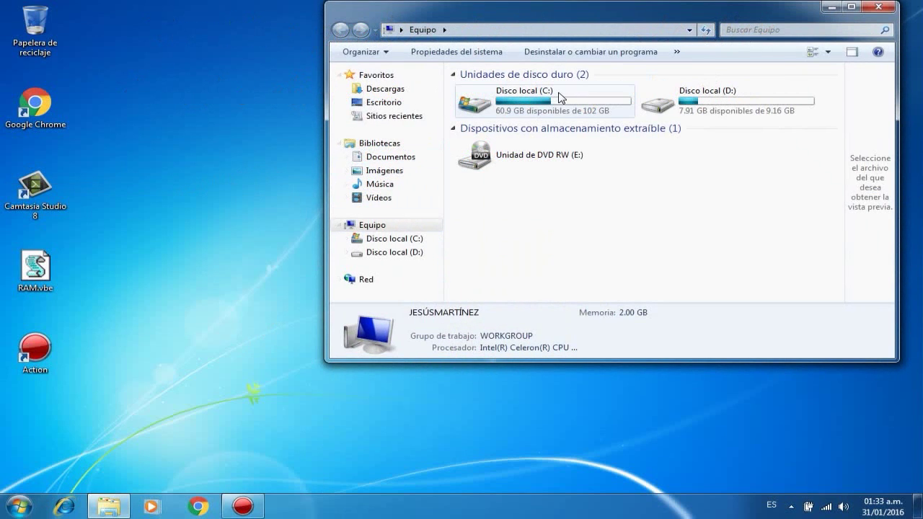
{"action": "left_click", "coordinate": [535, 103]}
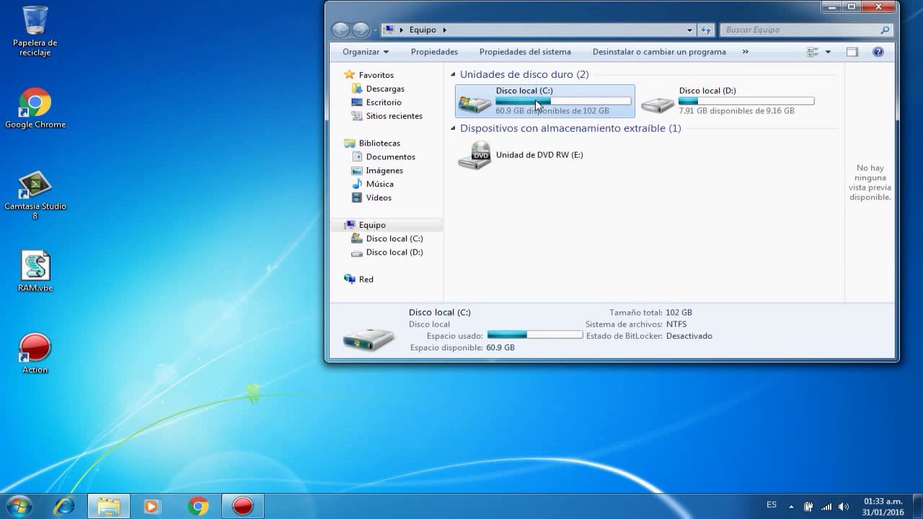
{"action": "right_click", "coordinate": [535, 104]}
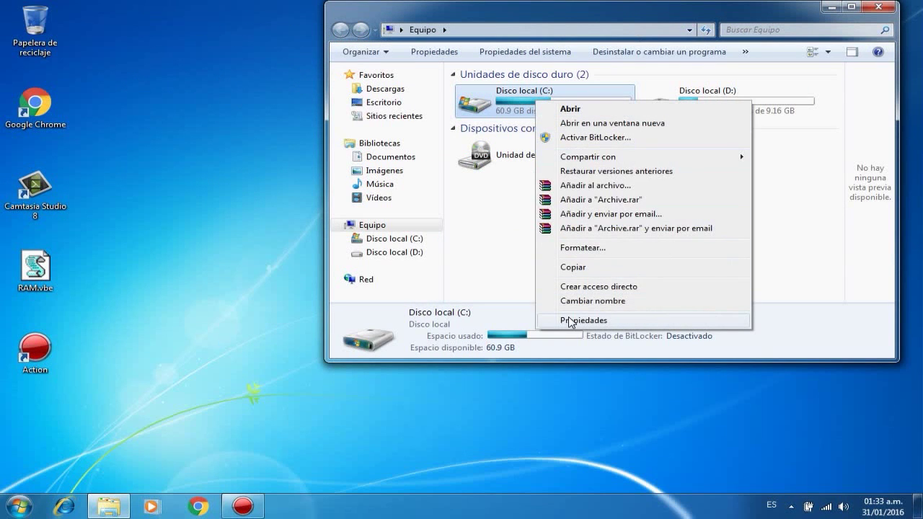
{"action": "left_click", "coordinate": [610, 322]}
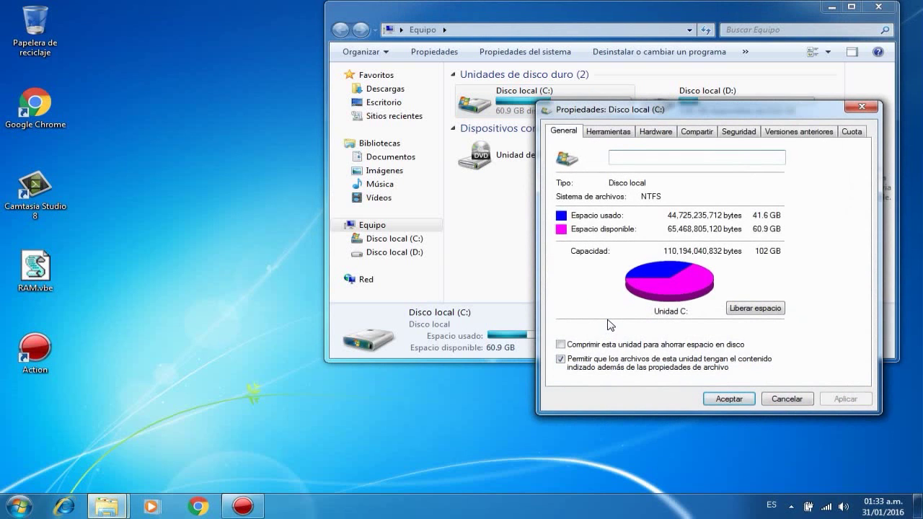
{"action": "left_click", "coordinate": [755, 309]}
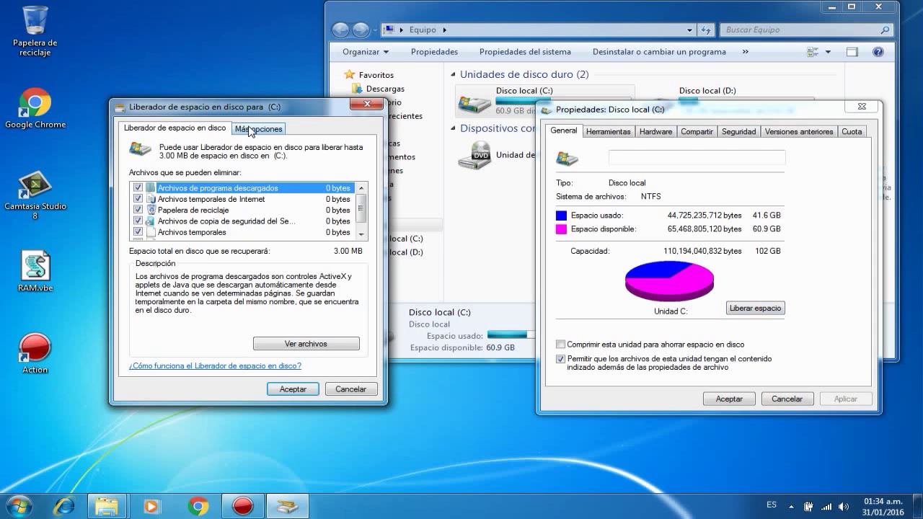
Review the file categories for drive C: with all of them kept checked, and permanently delete their files.
{"action": "left_click", "coordinate": [138, 188]}
{"action": "left_click", "coordinate": [193, 201]}
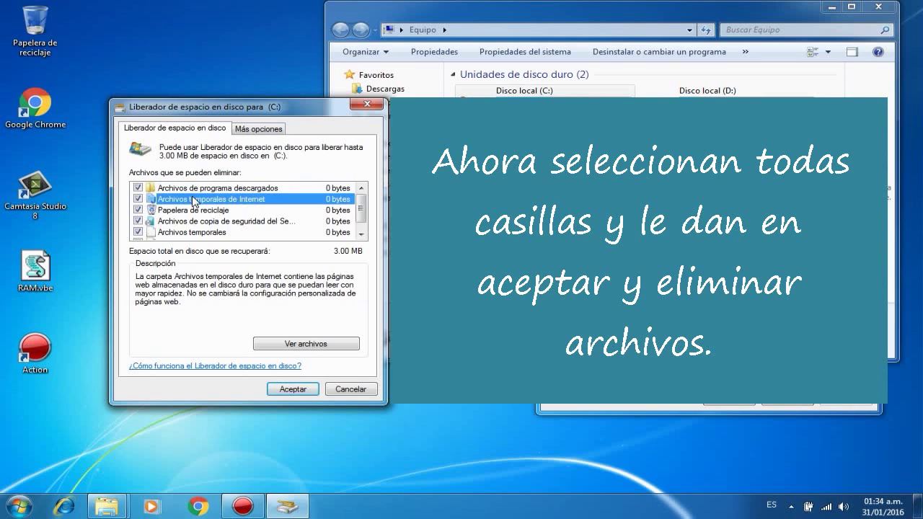
{"action": "key", "text": "Down"}
{"action": "key", "text": "Down"}
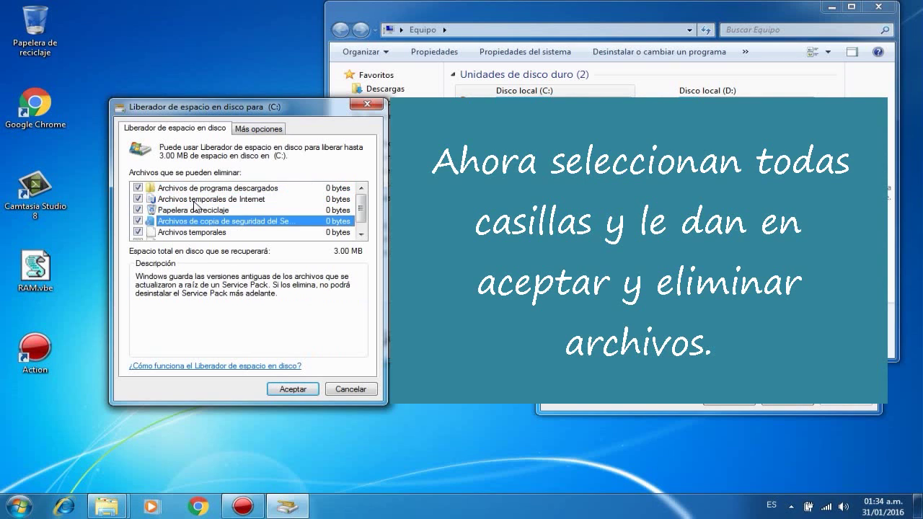
{"action": "key", "text": "Down"}
{"action": "key", "text": "Down"}
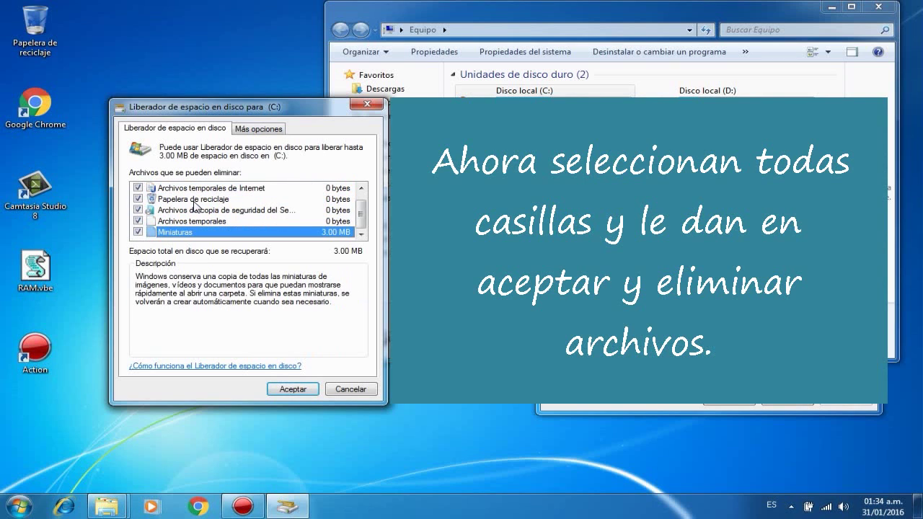
{"action": "key", "text": "Up"}
{"action": "key", "text": "Up"}
{"action": "key", "text": "Up"}
{"action": "key", "text": "Up"}
{"action": "key", "text": "Up"}
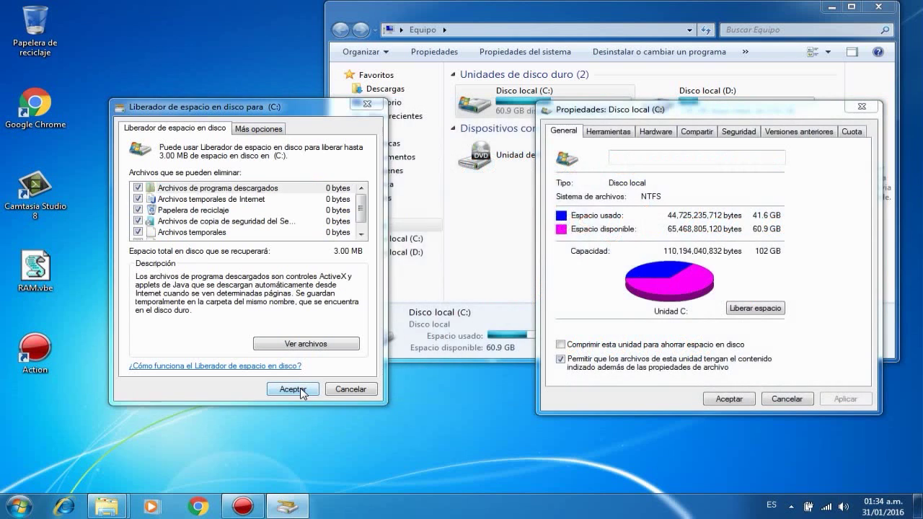
{"action": "left_click", "coordinate": [301, 388]}
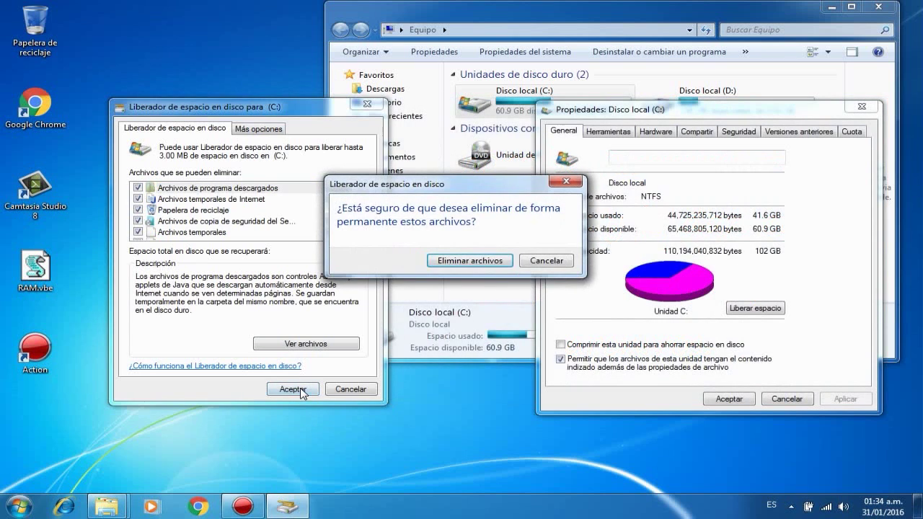
{"action": "left_click", "coordinate": [474, 262]}
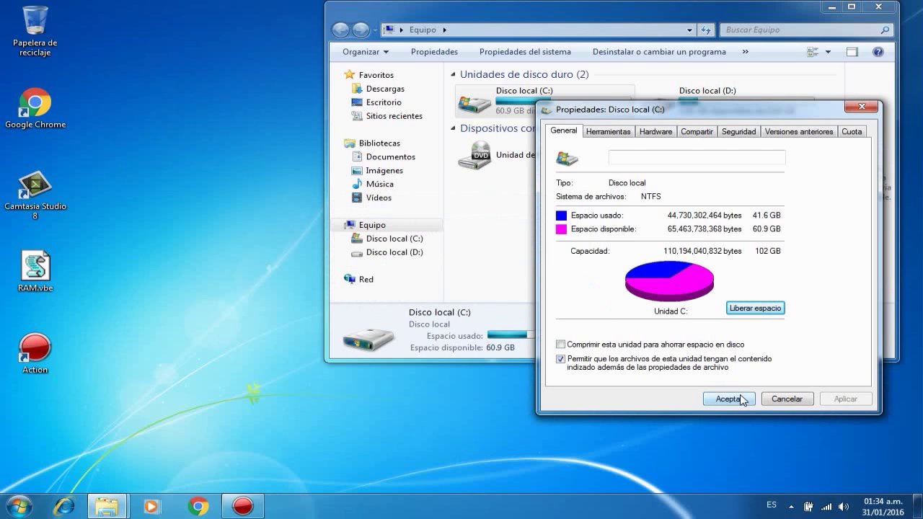
Close the properties of Disco local (C:) and dismiss the AutoPlay window for KINGSTON (F:).
{"action": "left_click", "coordinate": [742, 399]}
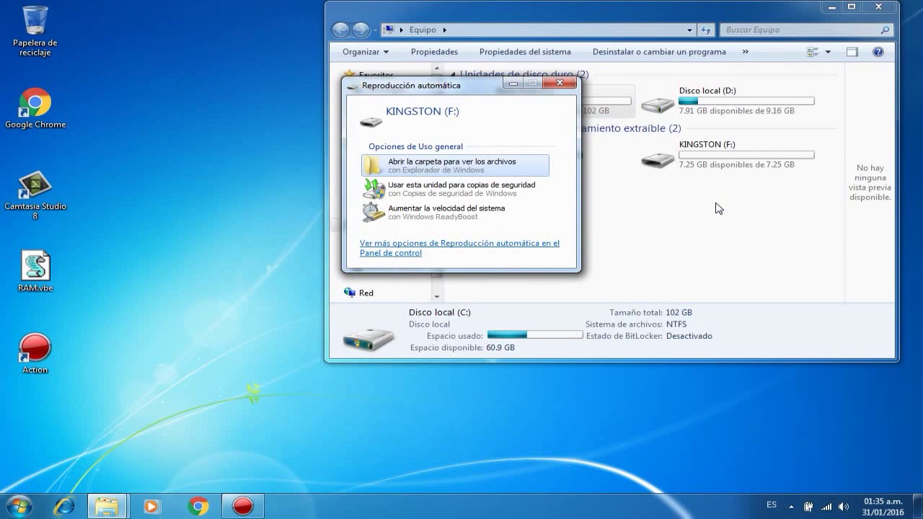
{"action": "left_click", "coordinate": [561, 85]}
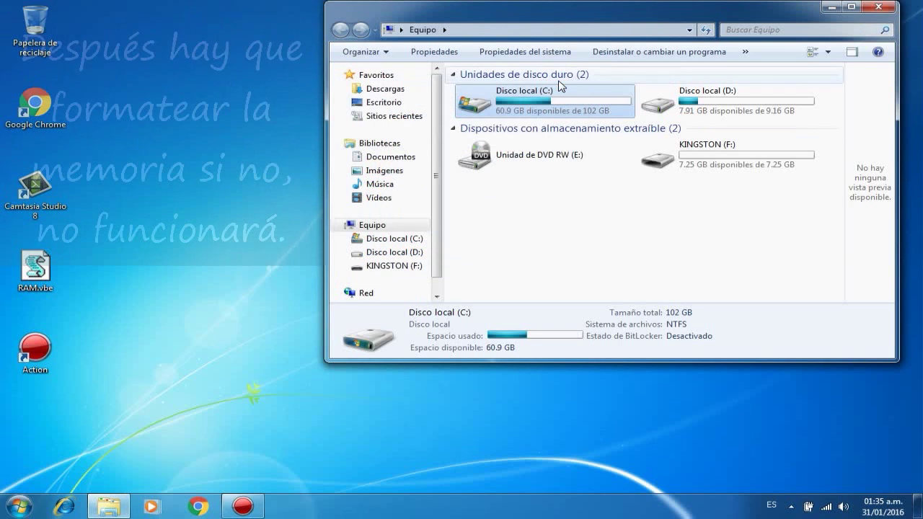
Quick-format the KINGSTON (F:) removable drive as FAT32 with 16-kilobyte allocation units and the volume label KINGSTON, and close the format dialog.
{"action": "left_click", "coordinate": [711, 160]}
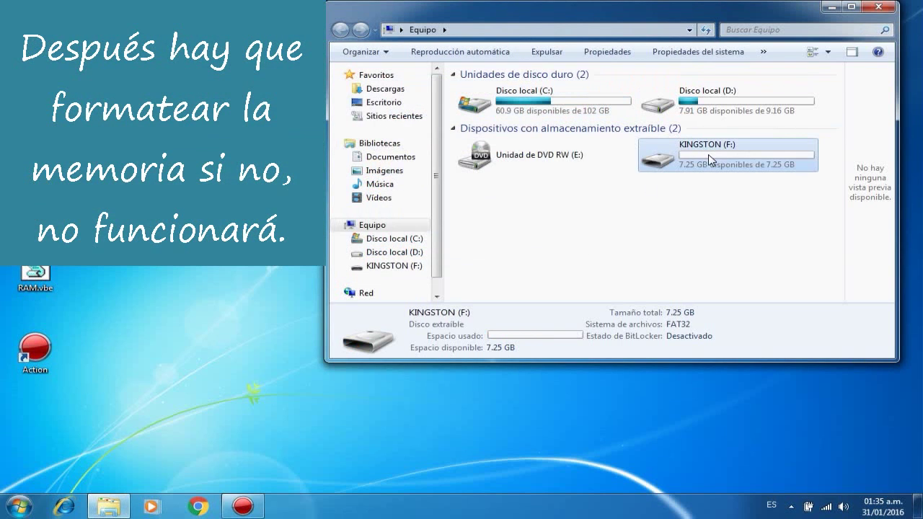
{"action": "left_click", "coordinate": [382, 271]}
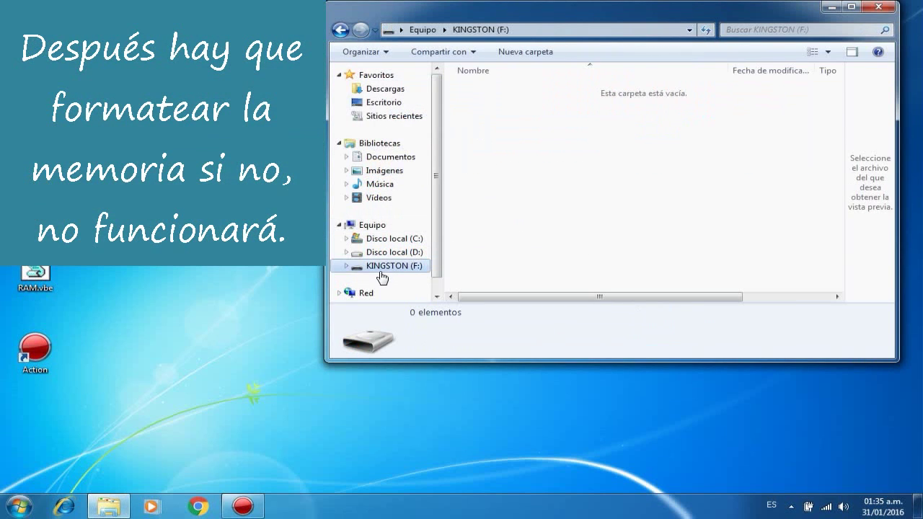
{"action": "right_click", "coordinate": [381, 278]}
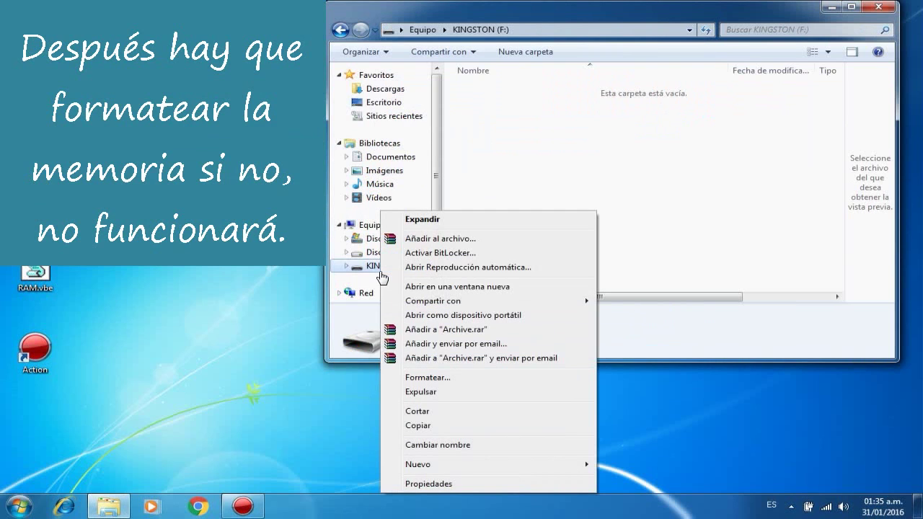
{"action": "left_click", "coordinate": [434, 377]}
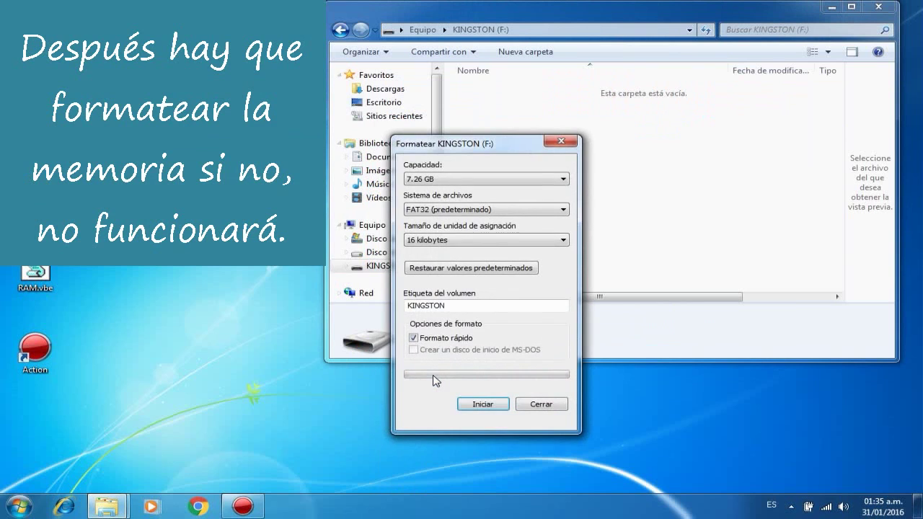
{"action": "left_click", "coordinate": [483, 404]}
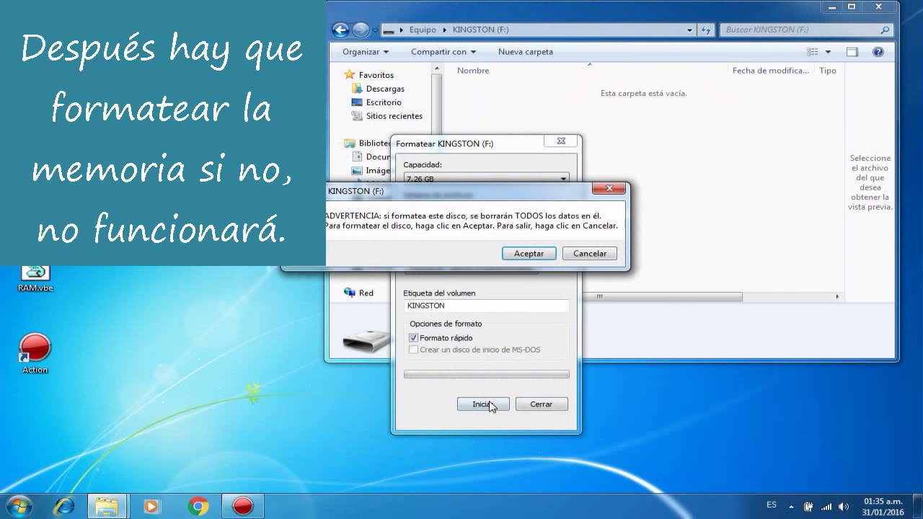
{"action": "left_click", "coordinate": [529, 254]}
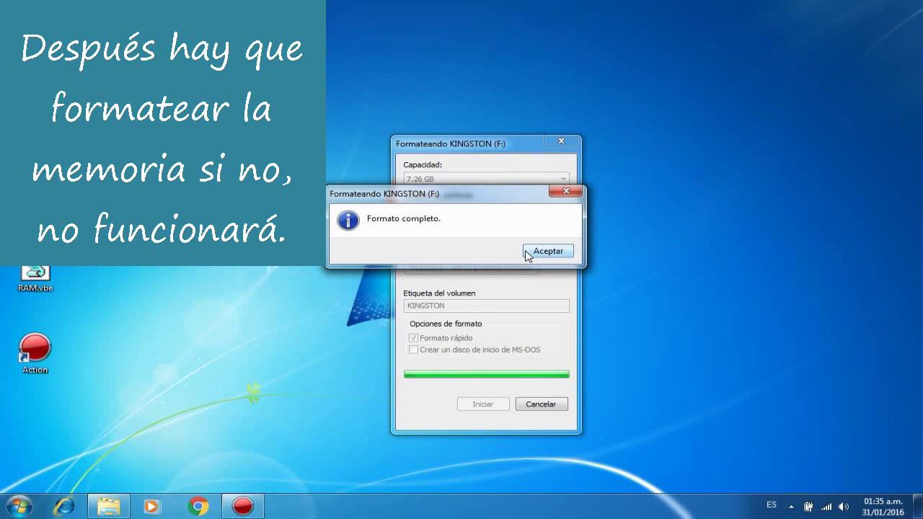
{"action": "left_click", "coordinate": [548, 251]}
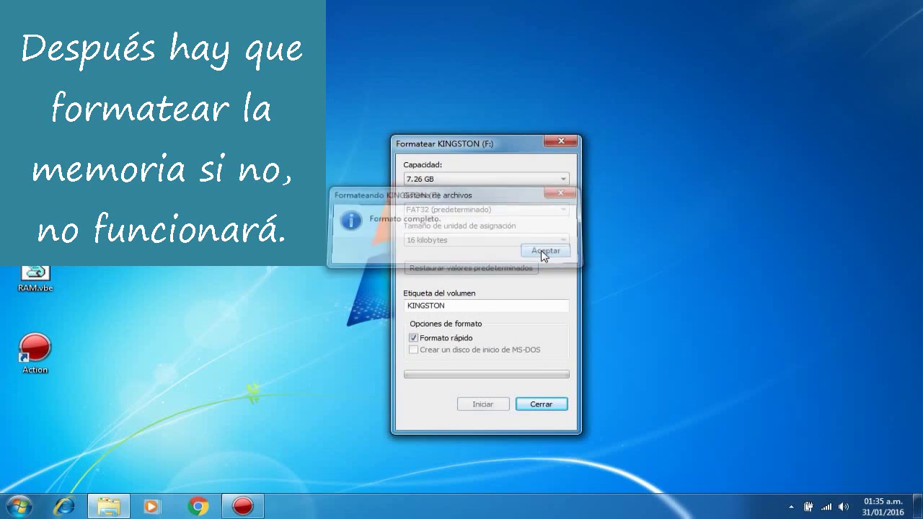
{"action": "left_click", "coordinate": [540, 406]}
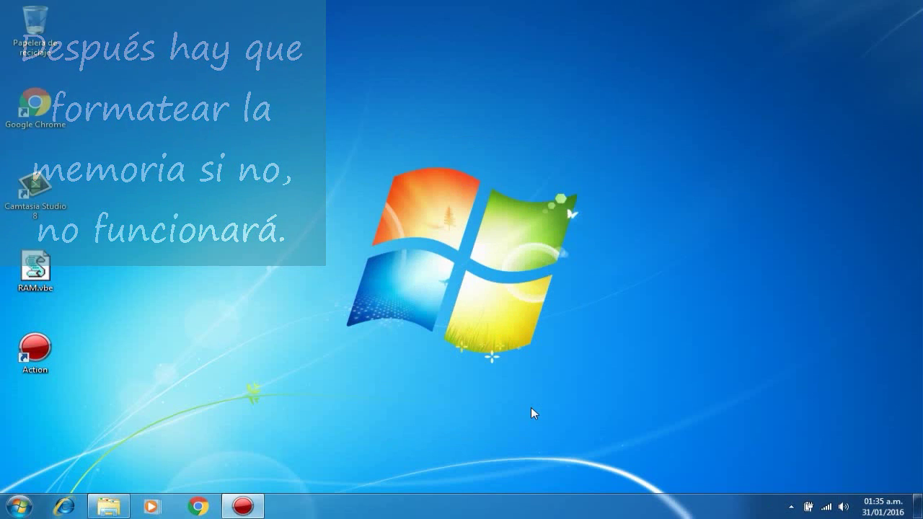
Open the ReadyBoost settings in the properties of the KINGSTON (F:) drive under Equipo.
{"action": "left_click", "coordinate": [101, 511]}
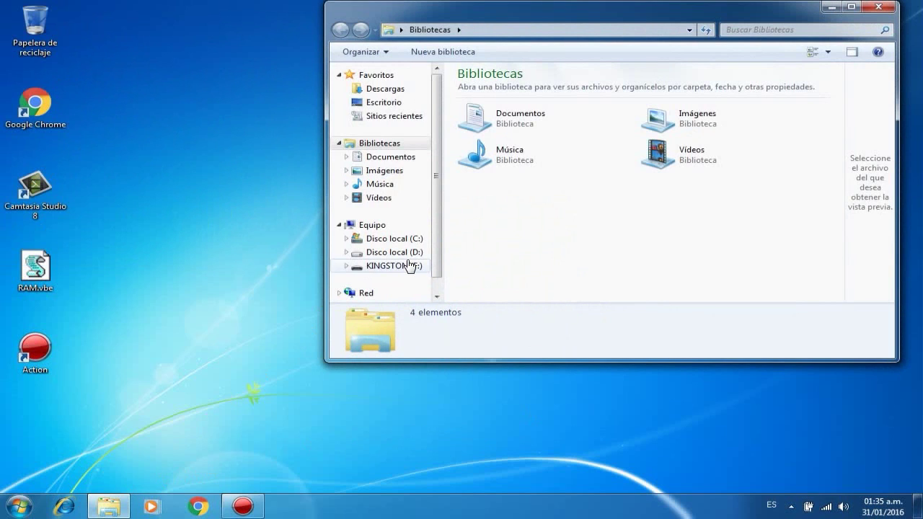
{"action": "left_click", "coordinate": [371, 224]}
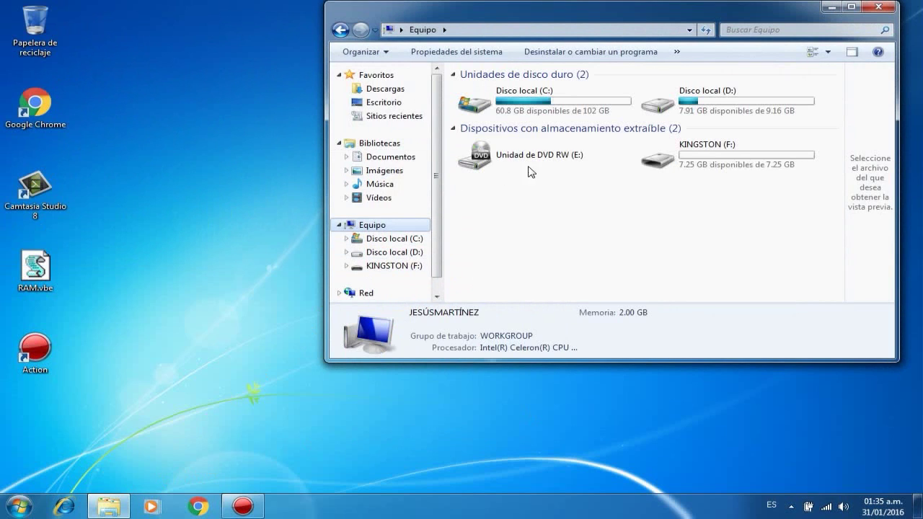
{"action": "left_click", "coordinate": [698, 160]}
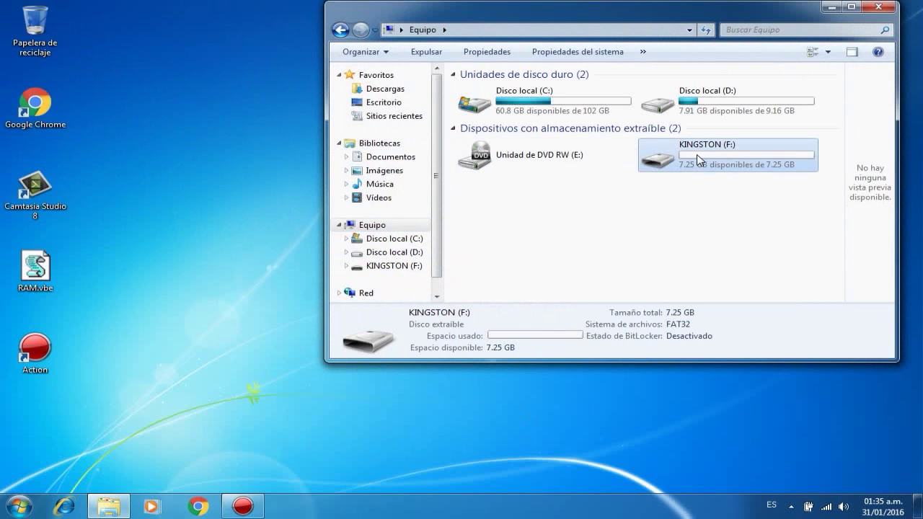
{"action": "right_click", "coordinate": [698, 159]}
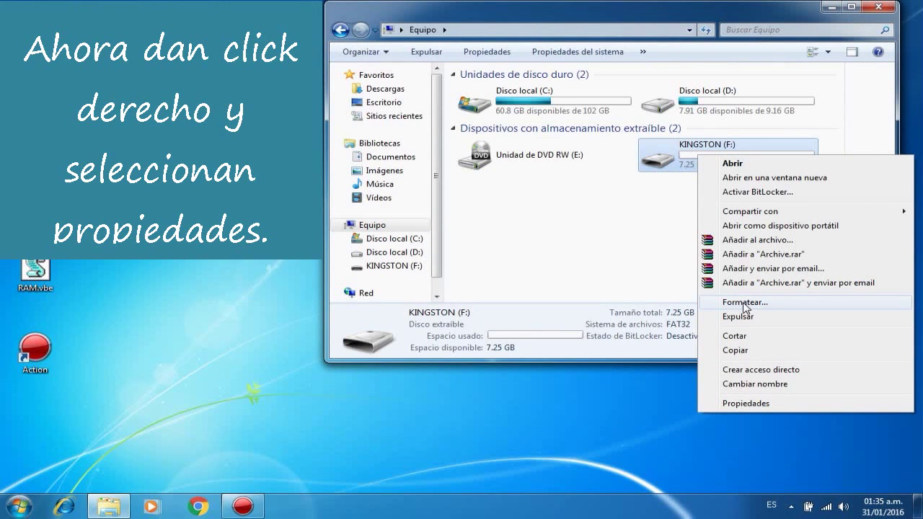
{"action": "left_click", "coordinate": [720, 405]}
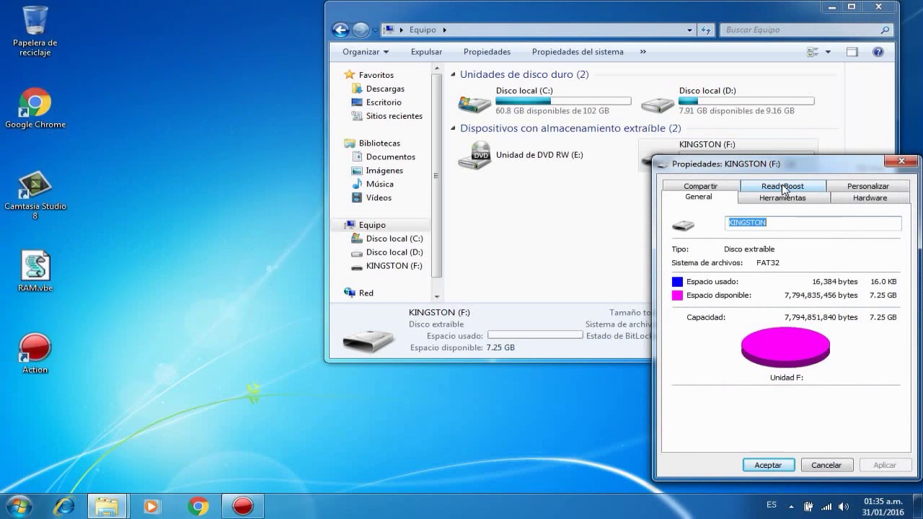
{"action": "left_click", "coordinate": [783, 187]}
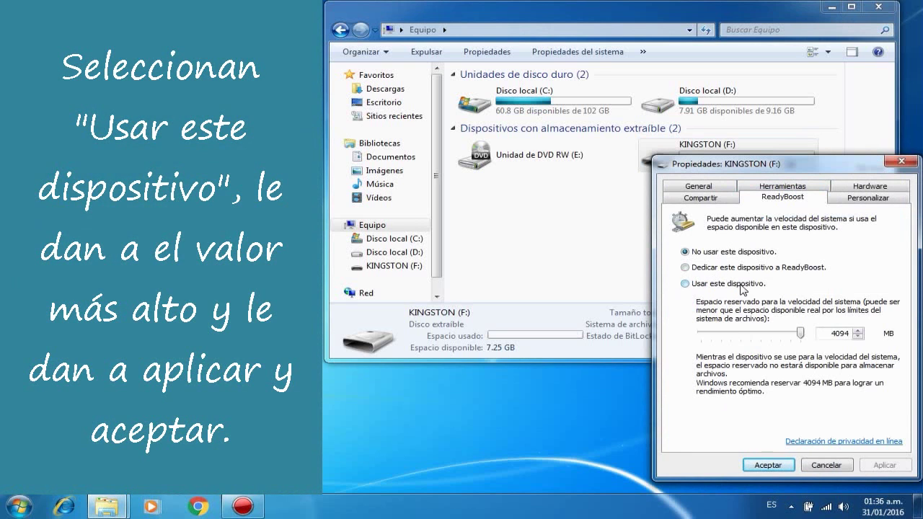
Enable use of KINGSTON (F:) for ReadyBoost with 4094 MB reserved, apply it, and close the properties and Explorer windows.
{"action": "left_click", "coordinate": [717, 285]}
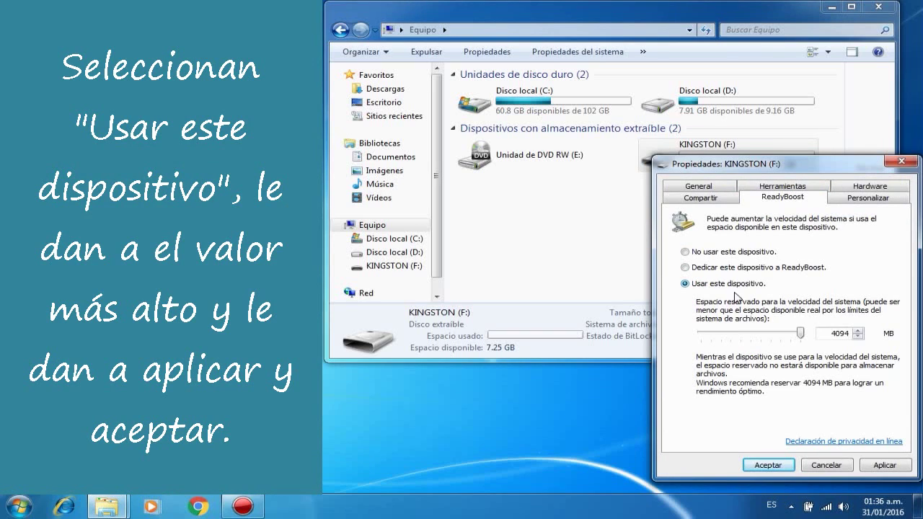
{"action": "left_click", "coordinate": [859, 331]}
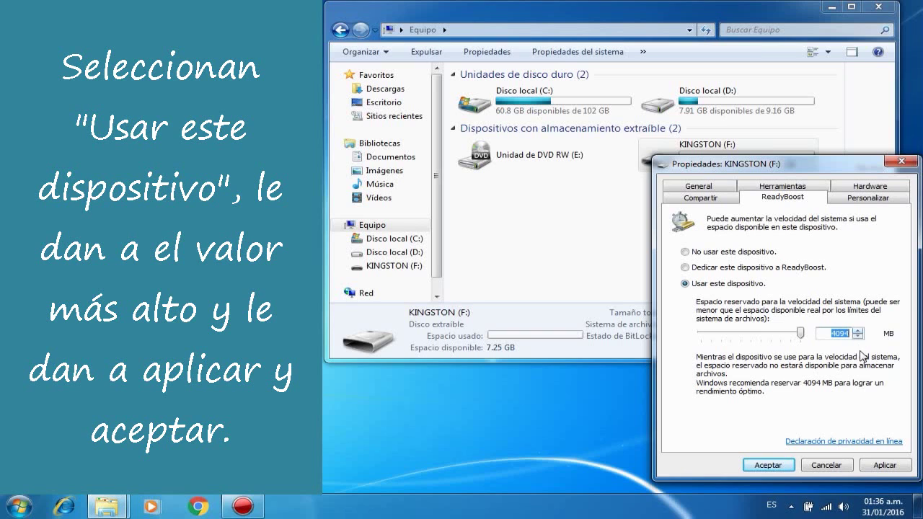
{"action": "left_click", "coordinate": [889, 465]}
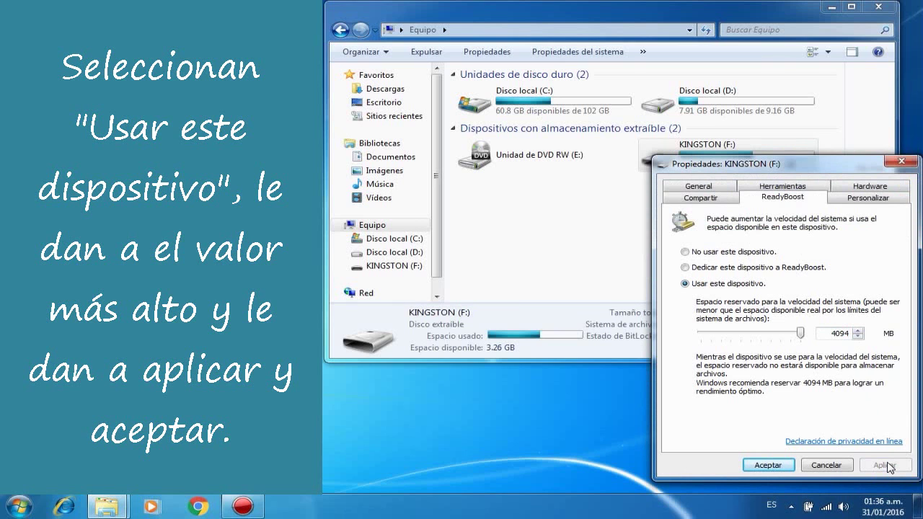
{"action": "left_click", "coordinate": [758, 463]}
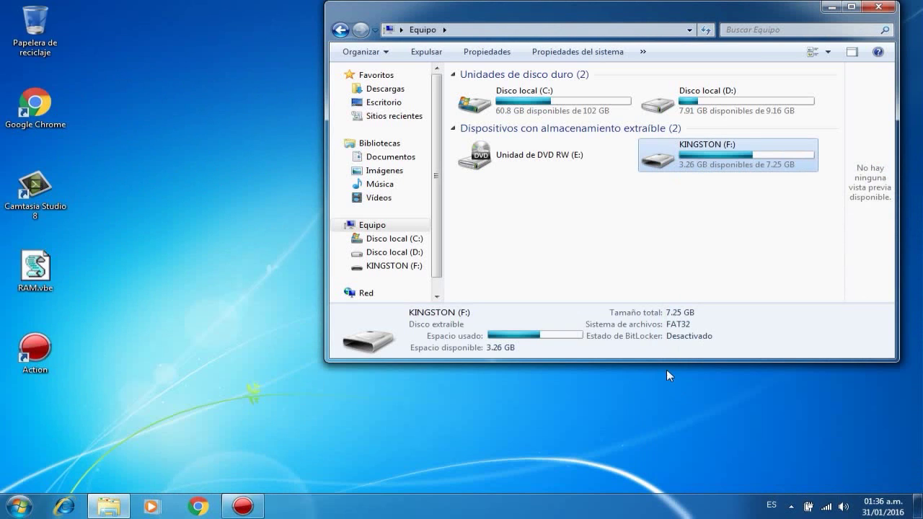
{"action": "left_click", "coordinate": [891, 12]}
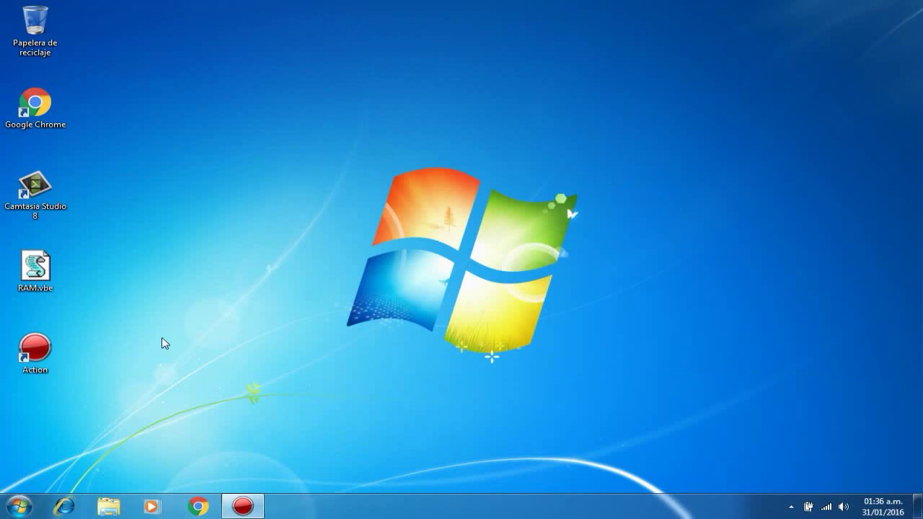
Set the visual effects in the system's performance options to "Ajustar para obtener el mejor rendimiento".
{"action": "left_click", "coordinate": [22, 498]}
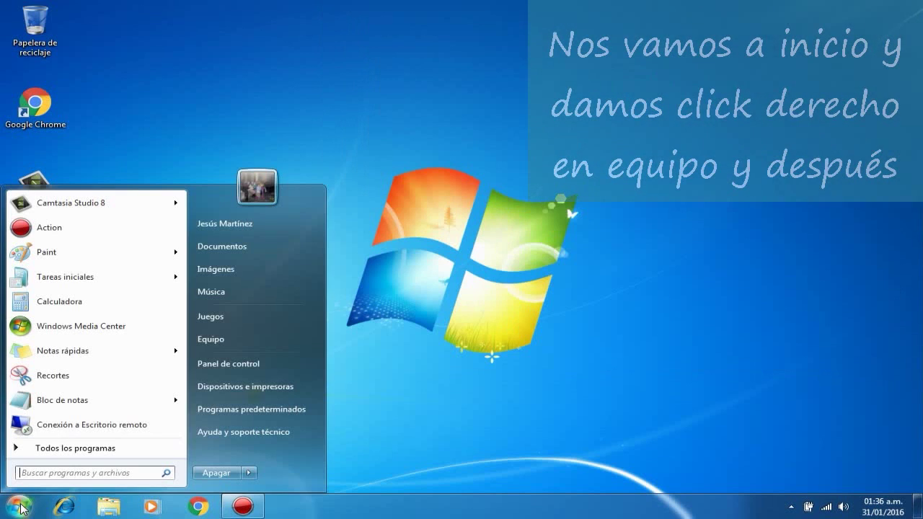
{"action": "right_click", "coordinate": [248, 343]}
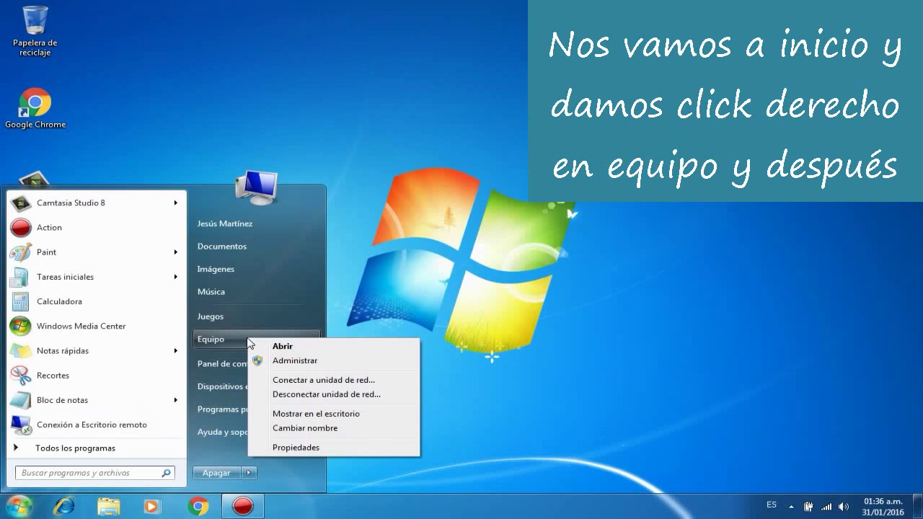
{"action": "left_click", "coordinate": [290, 448]}
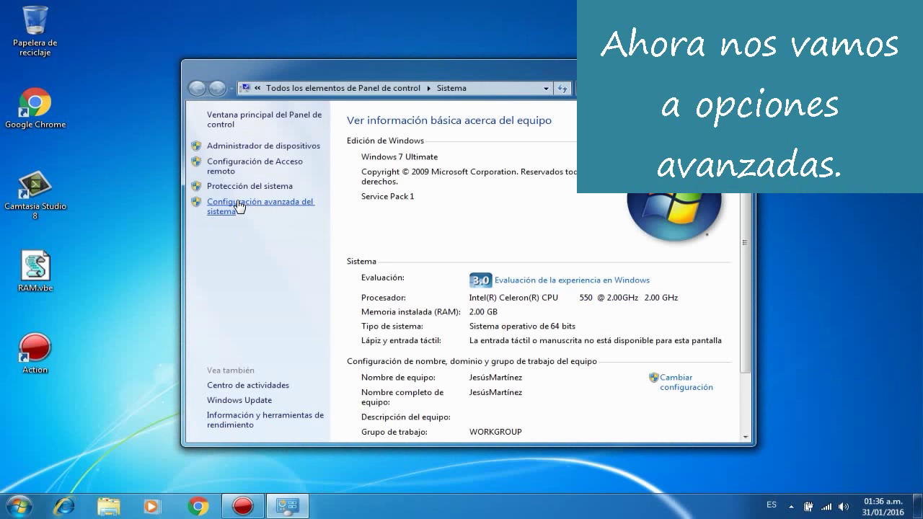
{"action": "left_click", "coordinate": [238, 207]}
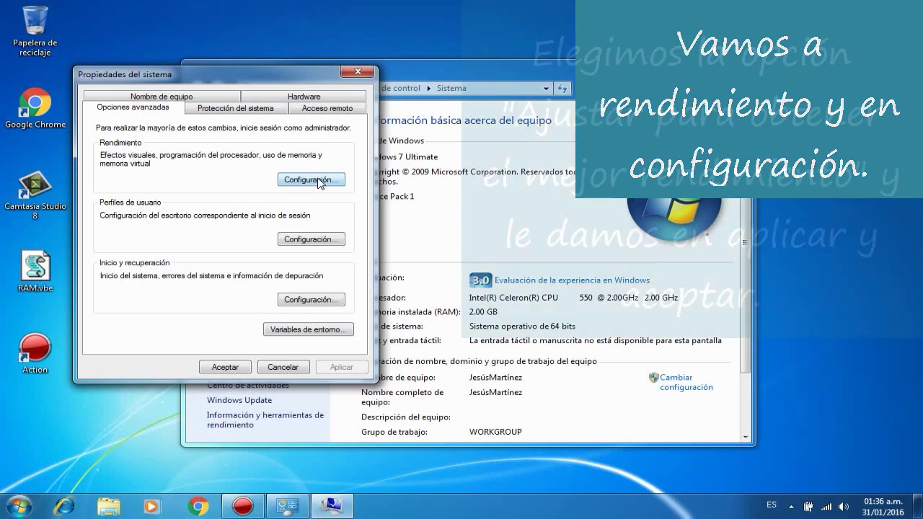
{"action": "left_click", "coordinate": [321, 182]}
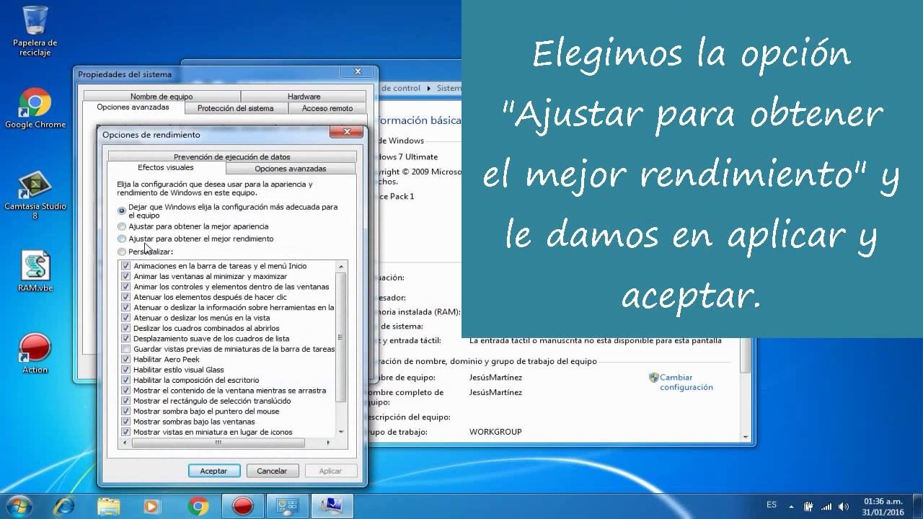
{"action": "left_click", "coordinate": [127, 239]}
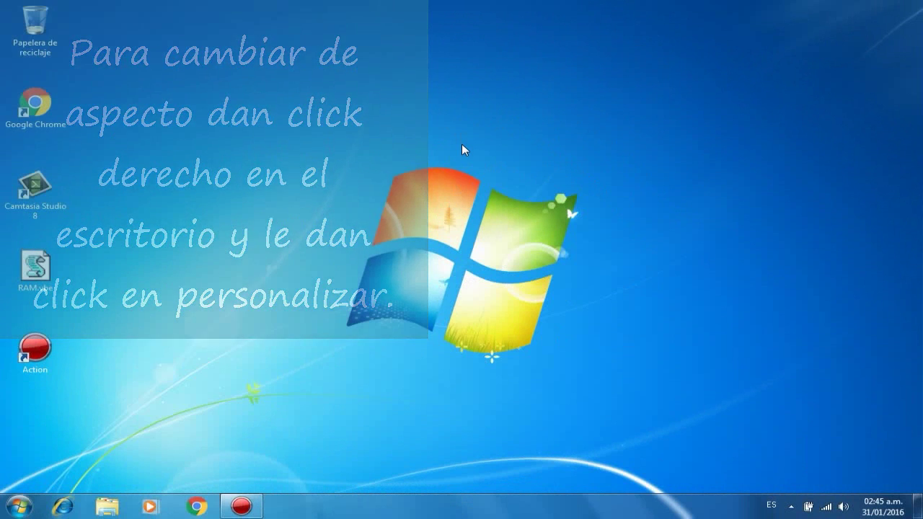
Locate the Windows 7 Aero theme in the desktop personalization settings and close the window.
{"action": "right_click", "coordinate": [462, 145]}
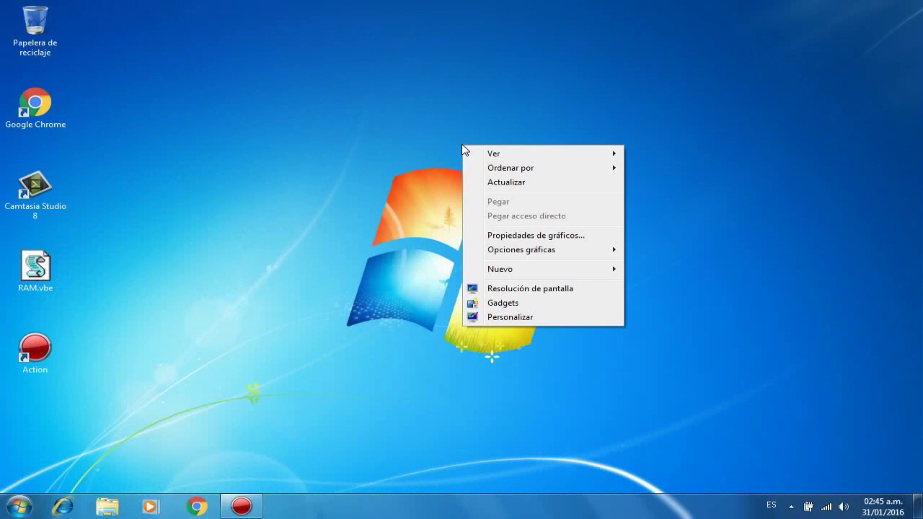
{"action": "left_click", "coordinate": [524, 318]}
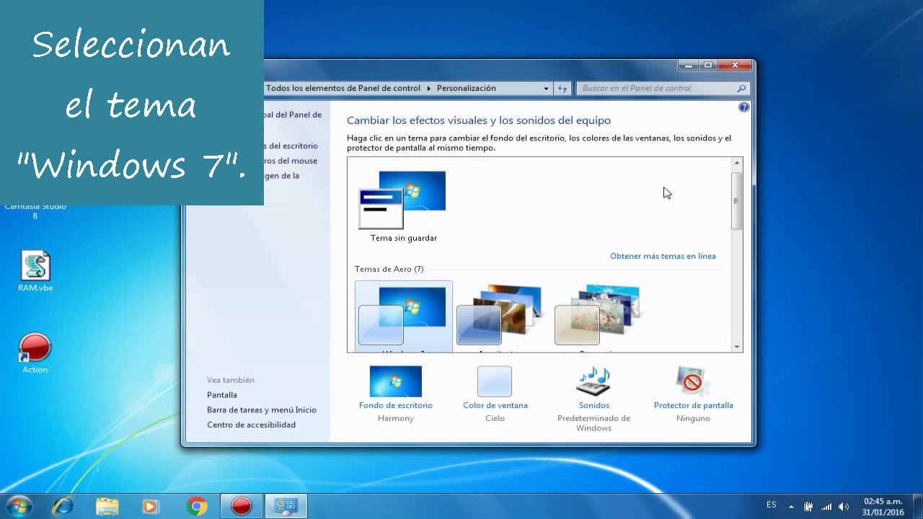
{"action": "left_click_drag", "start_coordinate": [740, 198], "coordinate": [739, 240]}
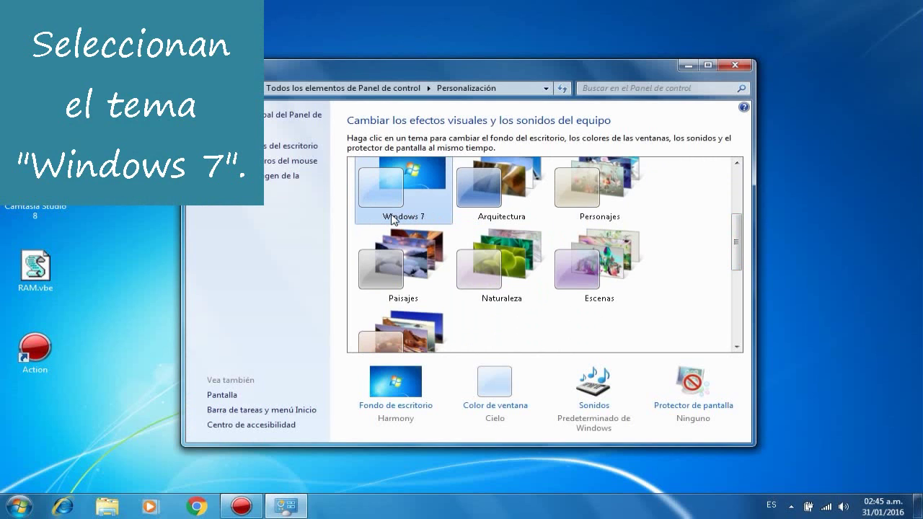
{"action": "left_click", "coordinate": [734, 66]}
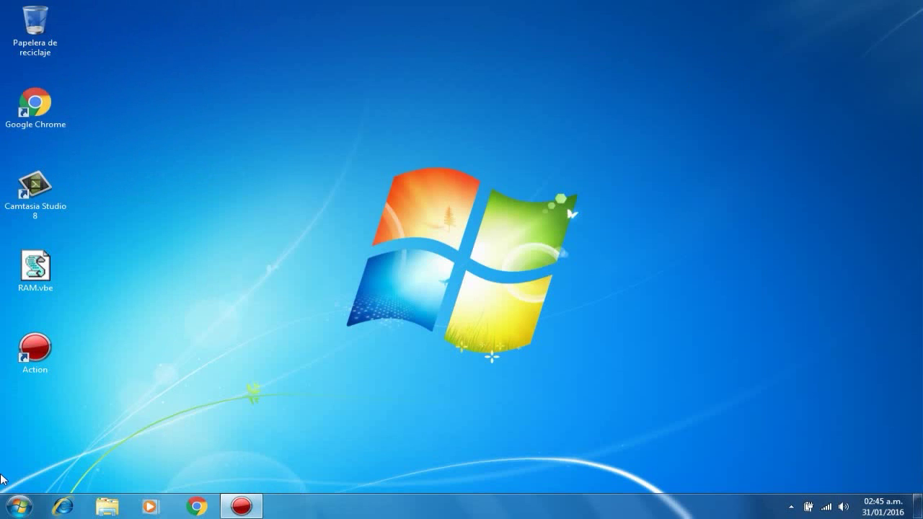
Open the virtual memory settings from the advanced performance options in the properties of Equipo.
{"action": "left_click", "coordinate": [19, 506]}
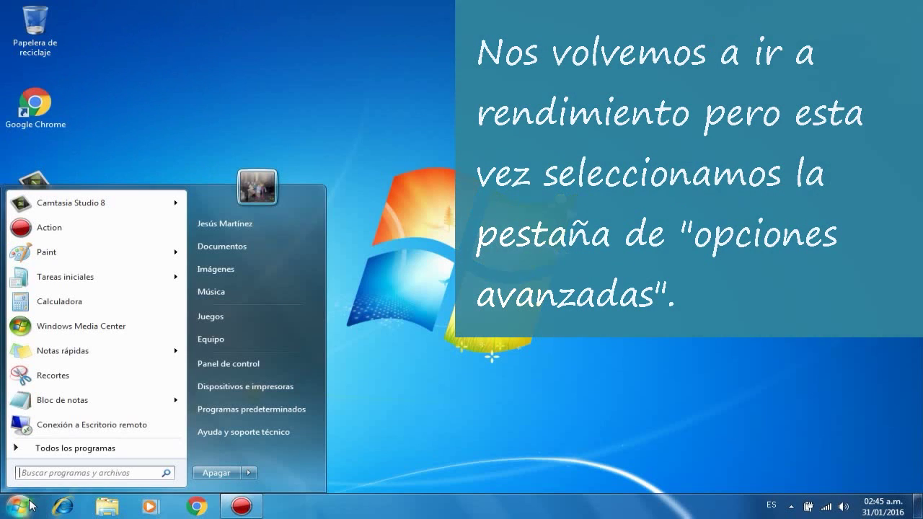
{"action": "right_click", "coordinate": [241, 344]}
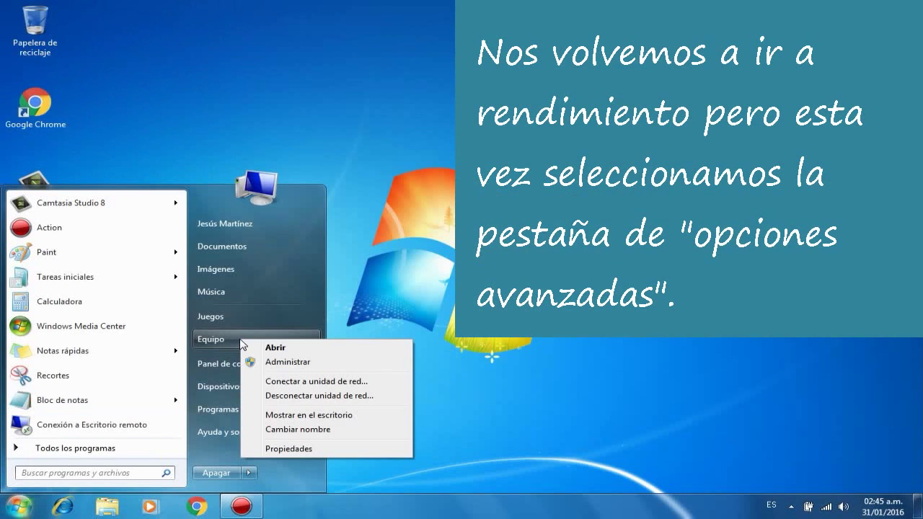
{"action": "left_click", "coordinate": [308, 449]}
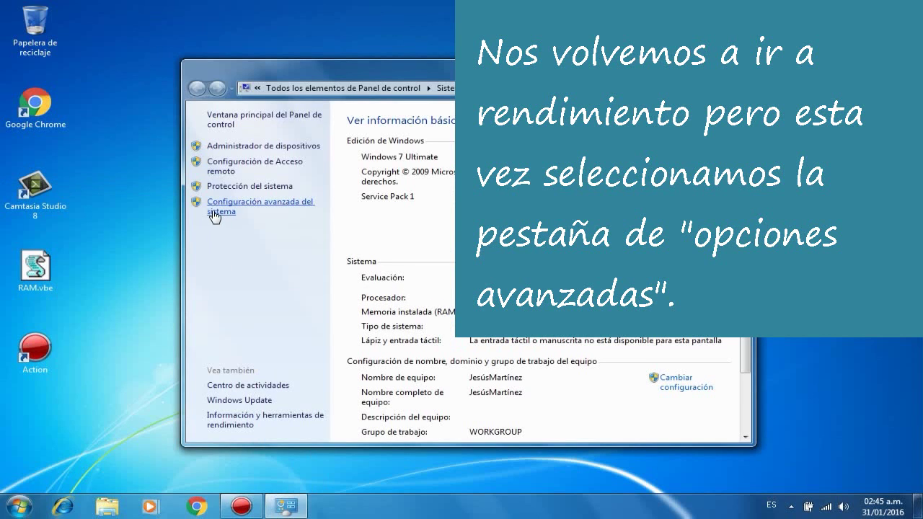
{"action": "left_click", "coordinate": [216, 211]}
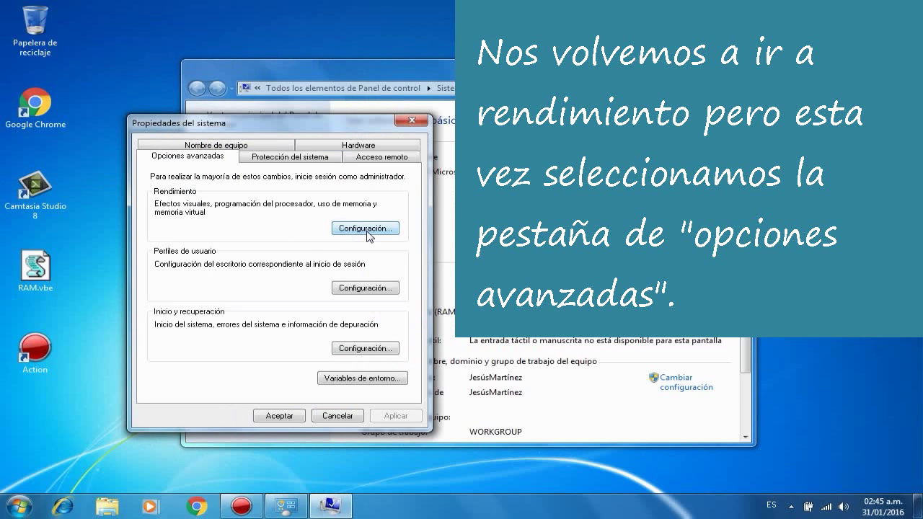
{"action": "left_click", "coordinate": [367, 229]}
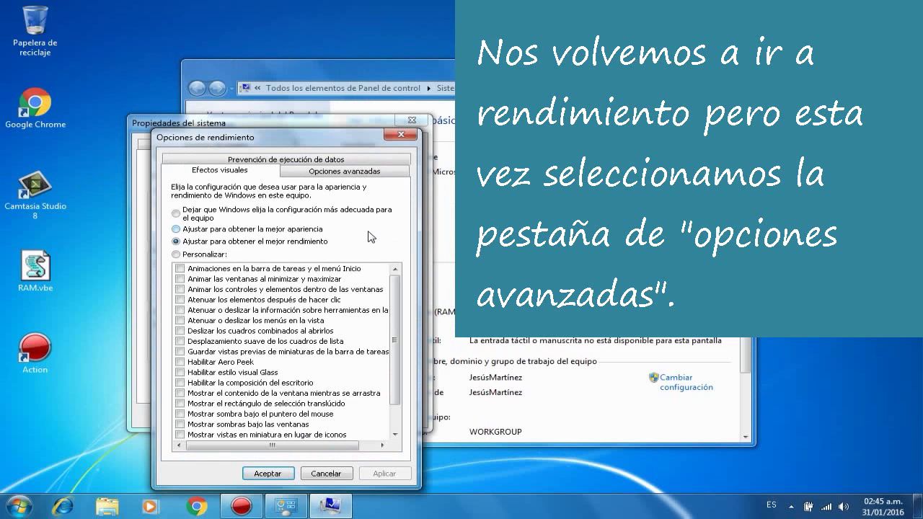
{"action": "left_click", "coordinate": [344, 173]}
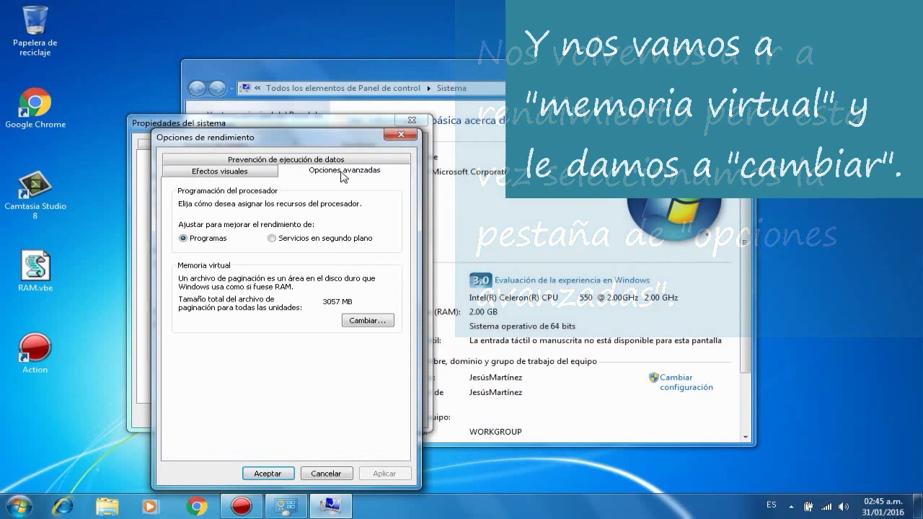
{"action": "left_click", "coordinate": [366, 321]}
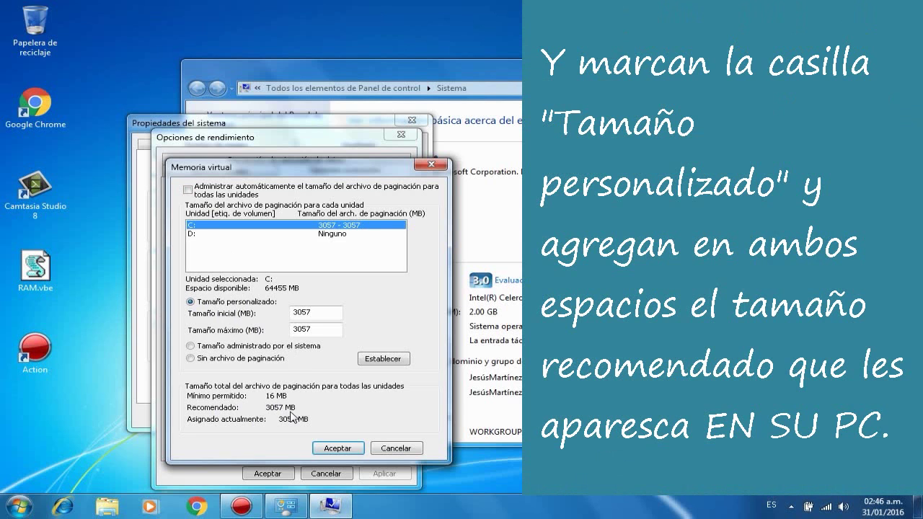
Accept a custom paging file for drive C: with initial and maximum sizes of 3057 MB, and close the system settings windows.
{"action": "left_click", "coordinate": [338, 447]}
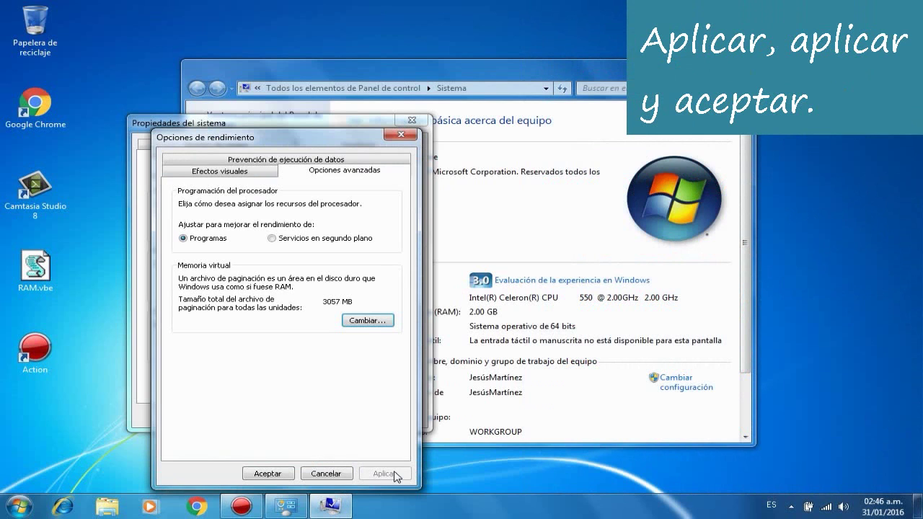
{"action": "left_click", "coordinate": [278, 473]}
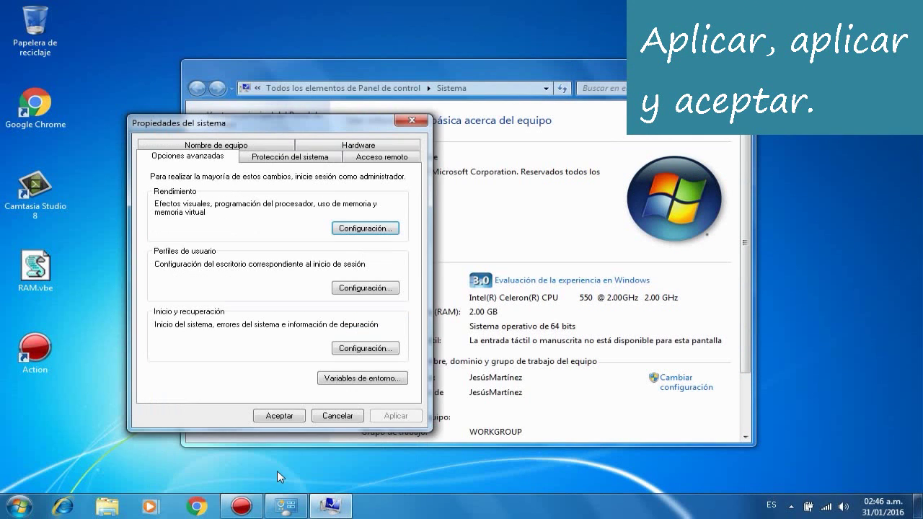
{"action": "left_click", "coordinate": [282, 417]}
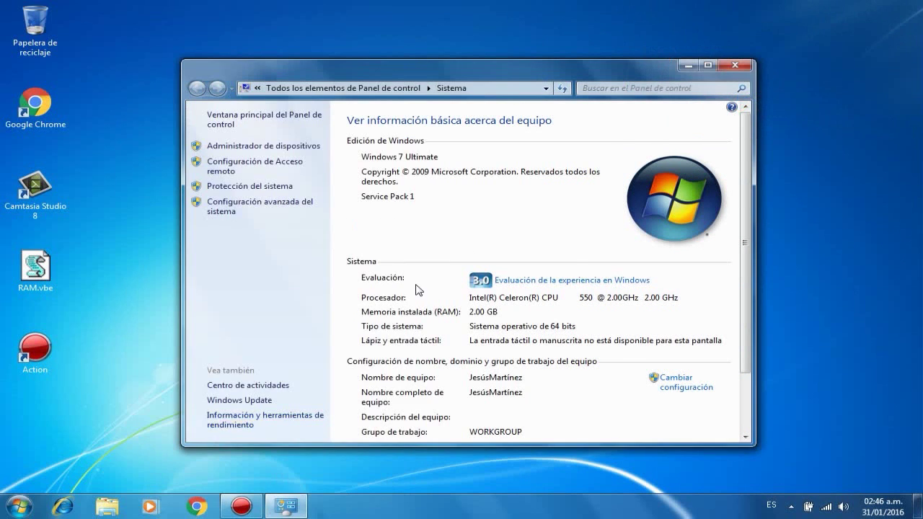
{"action": "left_click", "coordinate": [736, 64]}
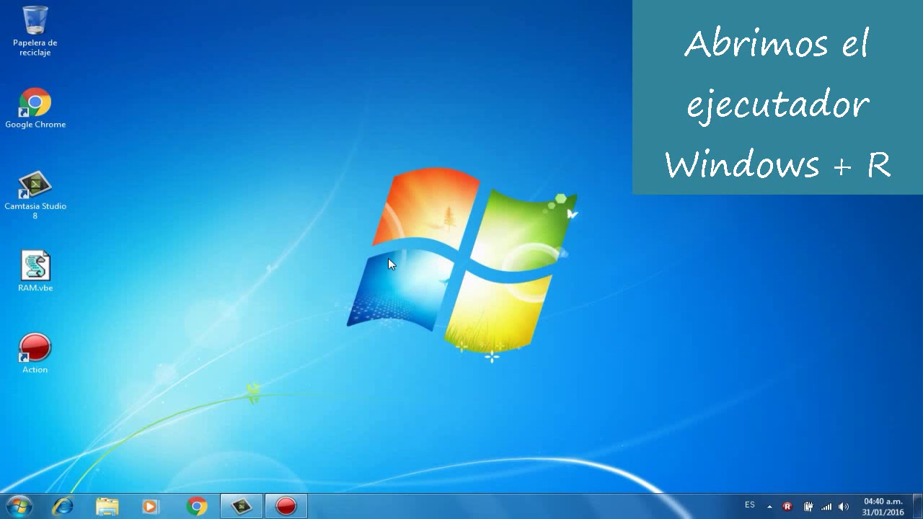
Open the system configuration utility by running msconfig.
{"action": "key", "text": "super"}
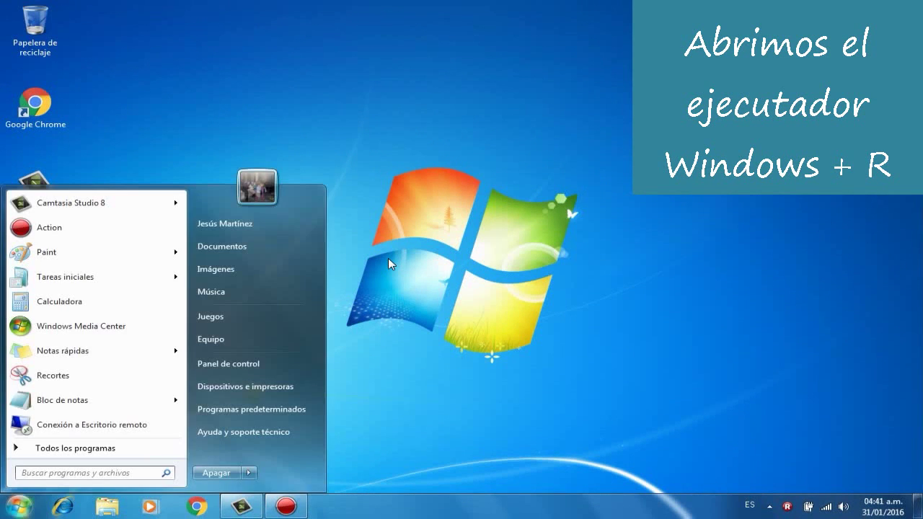
{"action": "key", "text": "super+r"}
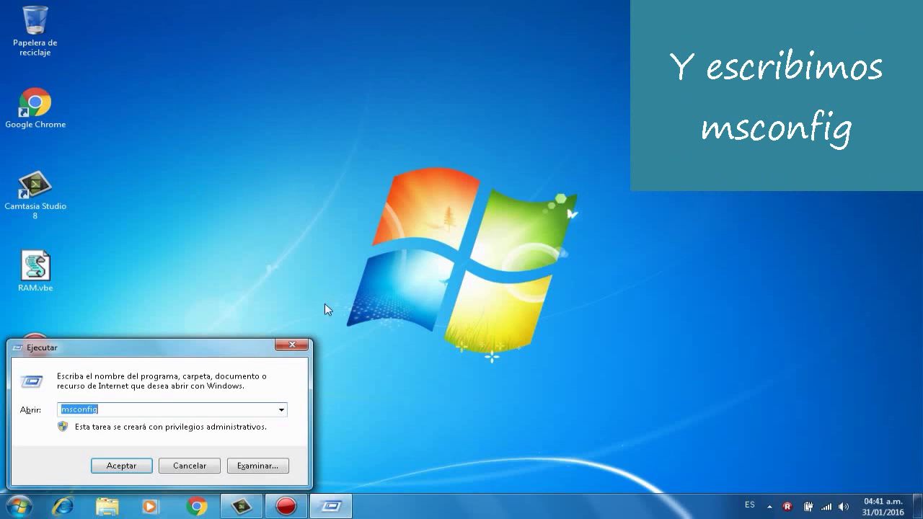
{"action": "left_click", "coordinate": [109, 412]}
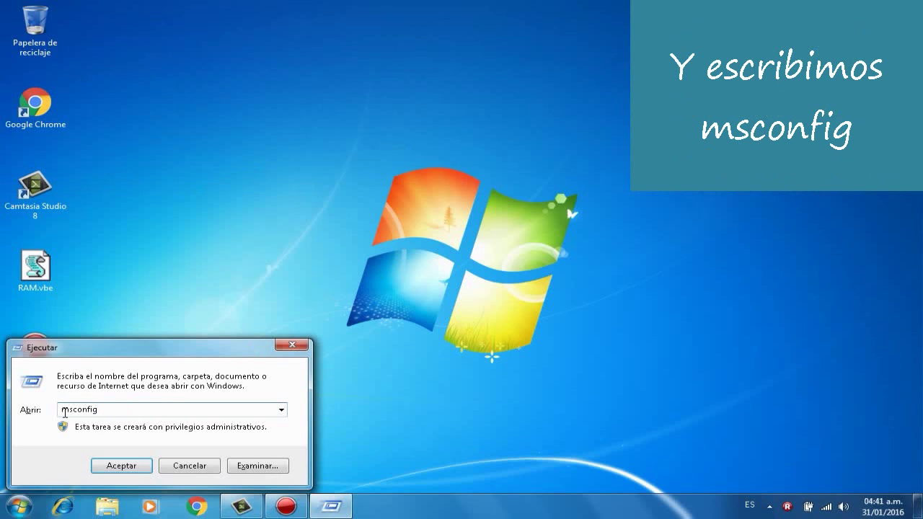
{"action": "left_click_drag", "start_coordinate": [62, 412], "coordinate": [105, 411]}
{"action": "left_click", "coordinate": [104, 409]}
{"action": "left_click", "coordinate": [122, 465]}
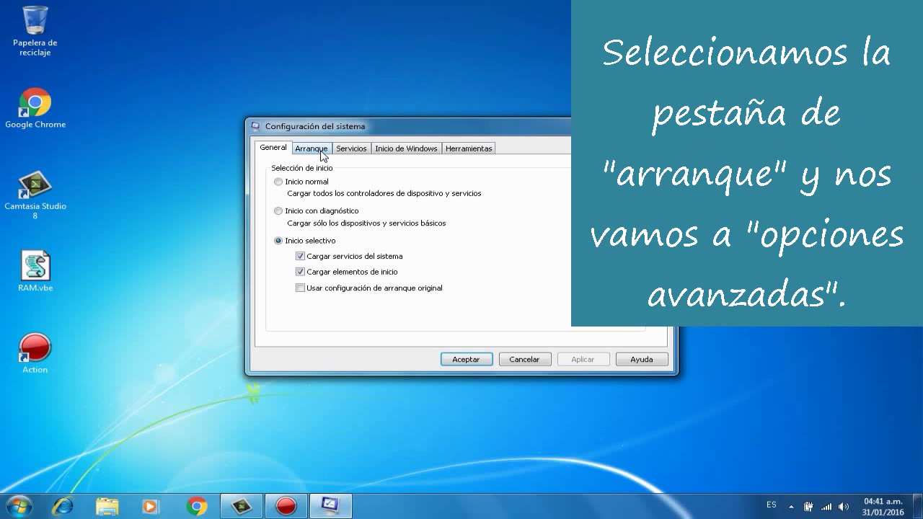
In the advanced boot options for Windows 7, set 1 processor and a maximum memory of 2048, and accept the options.
{"action": "left_click", "coordinate": [321, 150]}
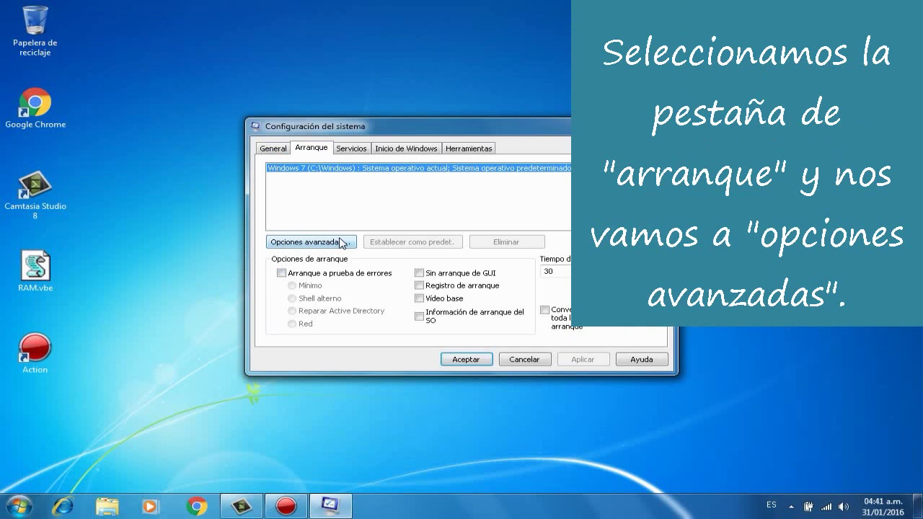
{"action": "left_click", "coordinate": [281, 243]}
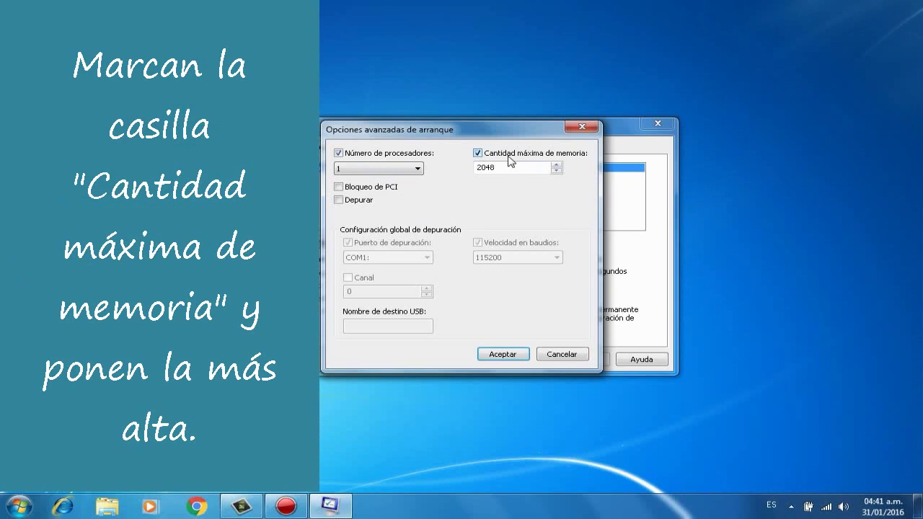
{"action": "left_click", "coordinate": [555, 165]}
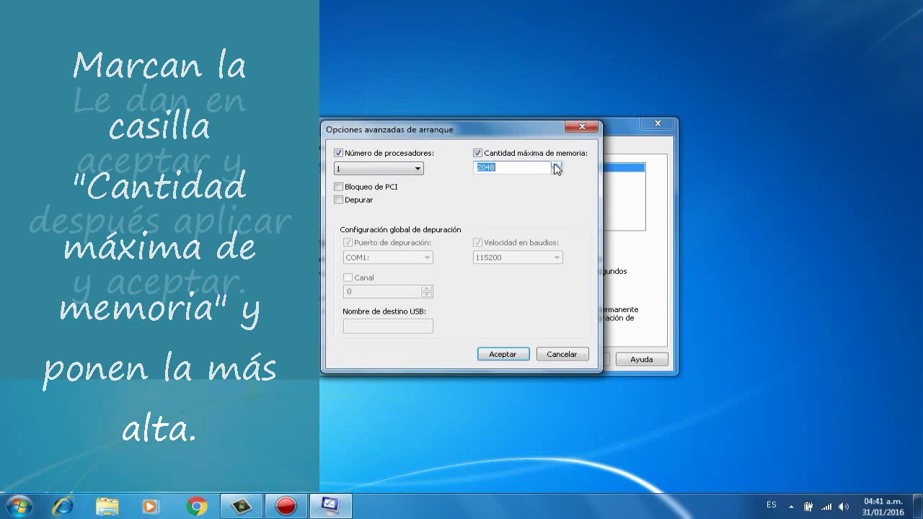
{"action": "left_click", "coordinate": [495, 354]}
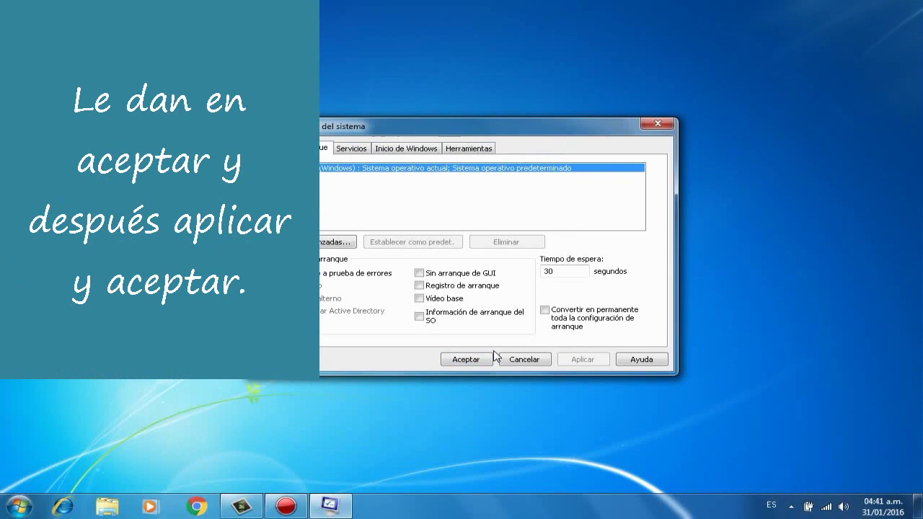